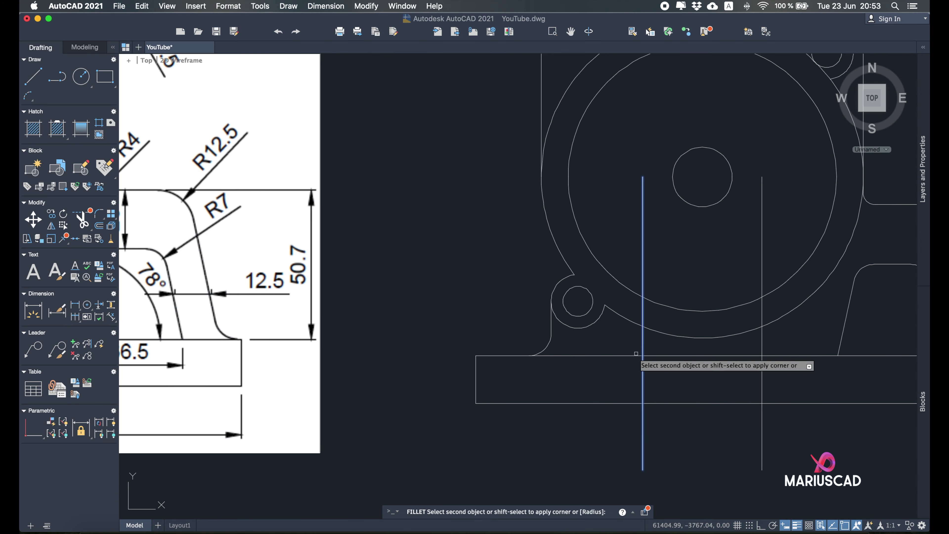
Fillet a corner, pick a house wall, measure an area and window-select a triangular part
{"action": "left_click", "coordinate": [637, 355]}
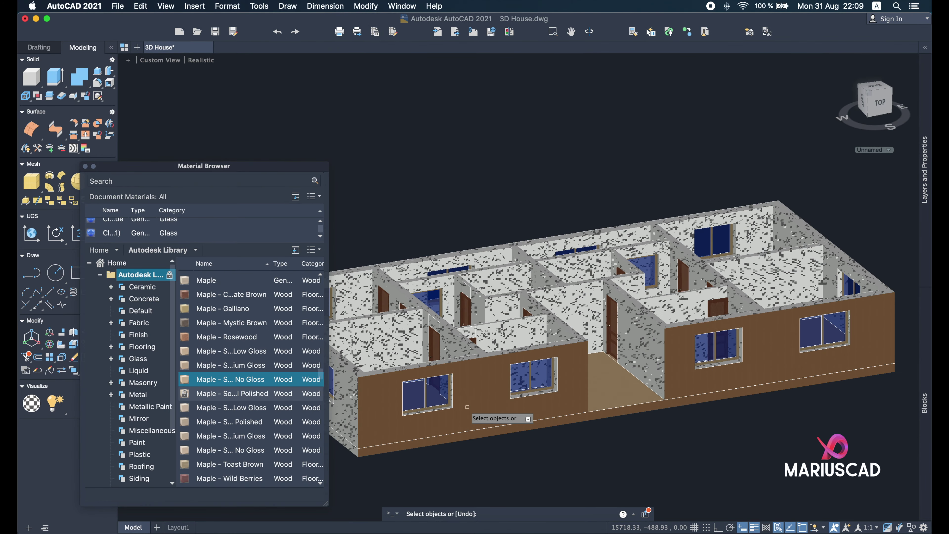
{"action": "left_click", "coordinate": [467, 407]}
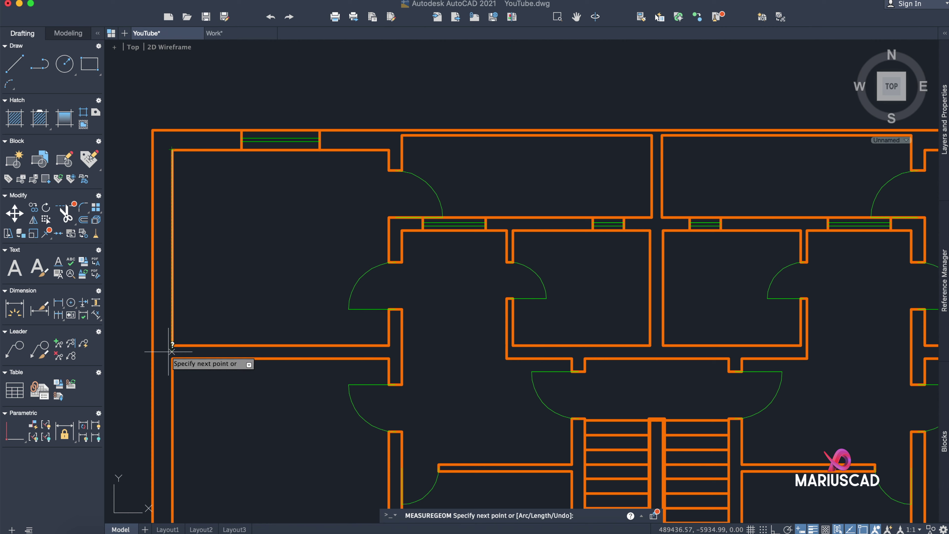
{"action": "left_click", "coordinate": [172, 344]}
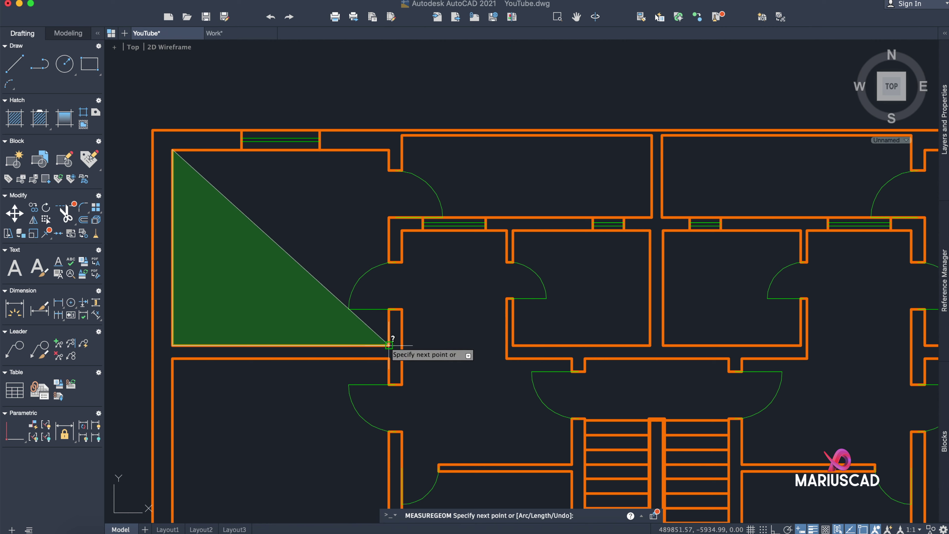
{"action": "left_click", "coordinate": [388, 345]}
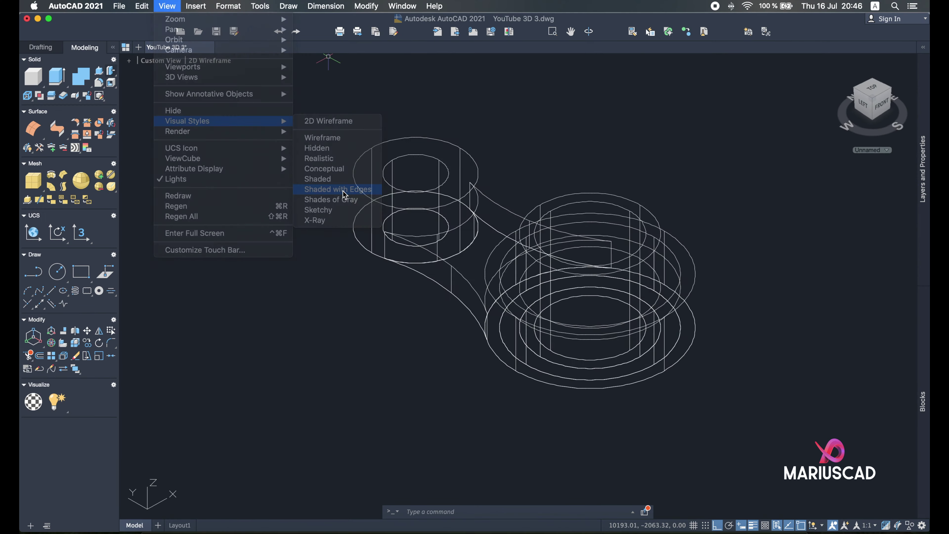
{"action": "left_click", "coordinate": [339, 187]}
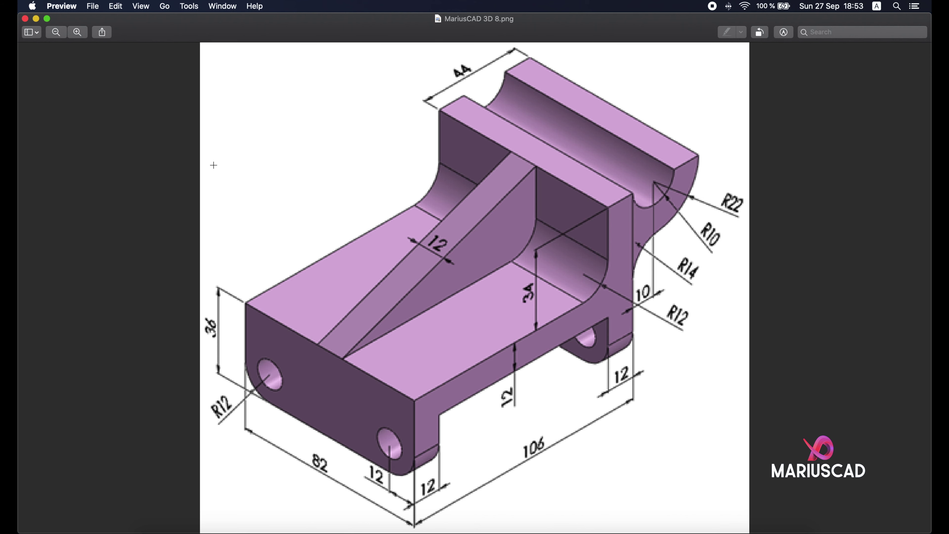
Minimize the bracket reference image to reveal the blank Drawing1
{"action": "left_click", "coordinate": [35, 19]}
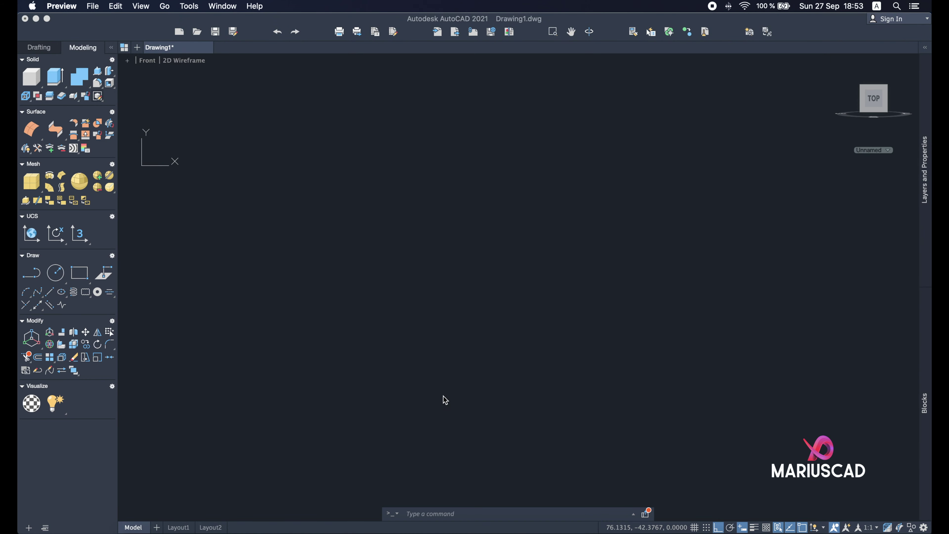
Start the polyline outline with PL and draw the first leg segment of length 24
{"action": "left_click", "coordinate": [445, 399]}
{"action": "left_click", "coordinate": [421, 352]}
{"action": "type", "text": "pl"}
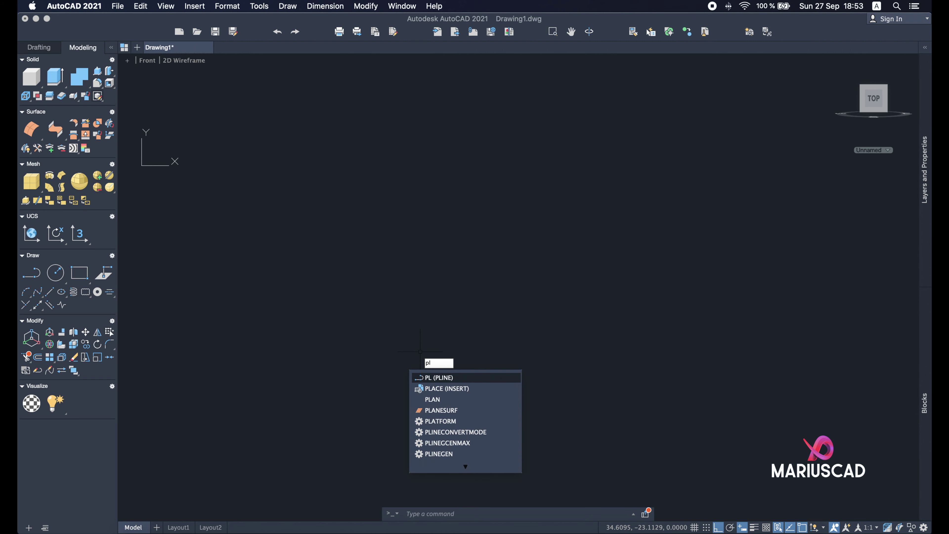
{"action": "key", "text": "Return"}
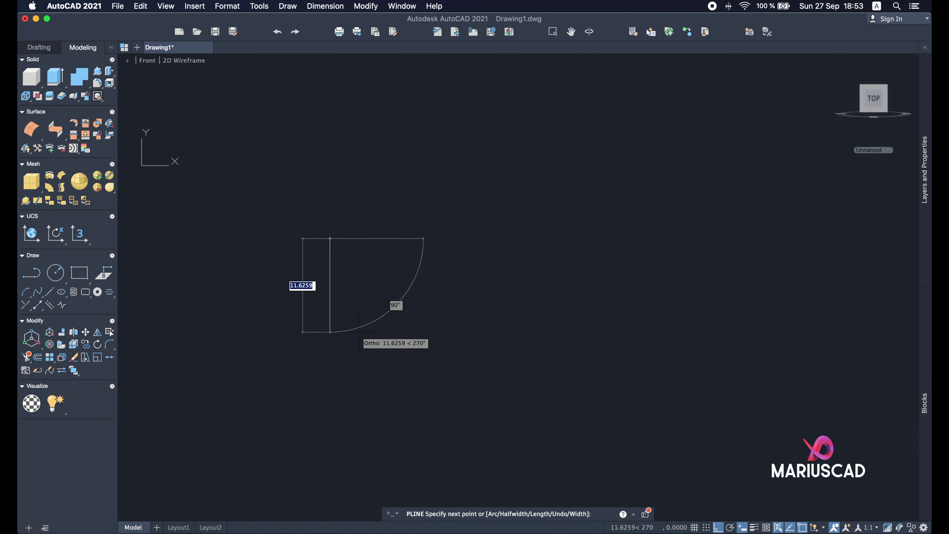
{"action": "left_click", "coordinate": [358, 332]}
{"action": "scroll", "coordinate": [359, 332], "scroll_direction": "up", "scroll_amount": 3}
{"action": "scroll", "coordinate": [358, 379], "scroll_direction": "down", "scroll_amount": 3}
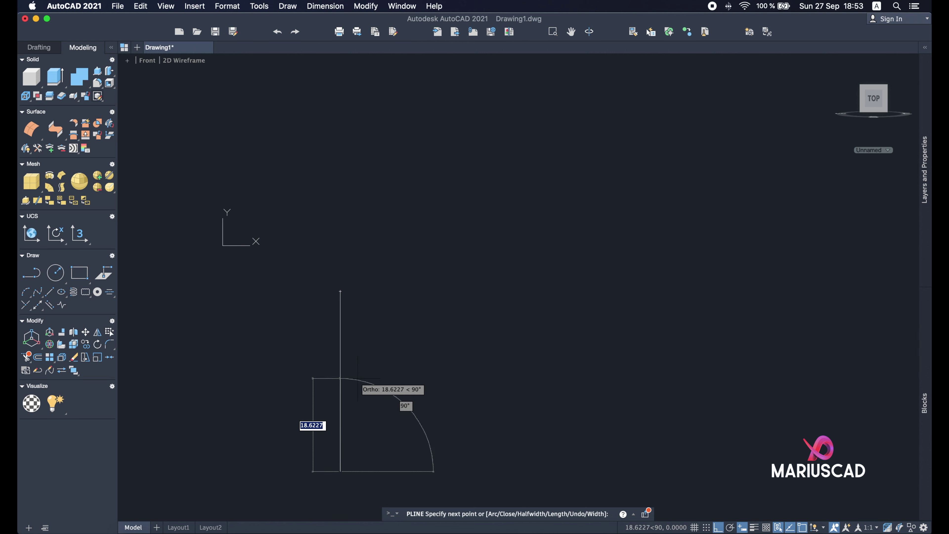
{"action": "middle_click_drag", "start_coordinate": [358, 378], "coordinate": [314, 319]}
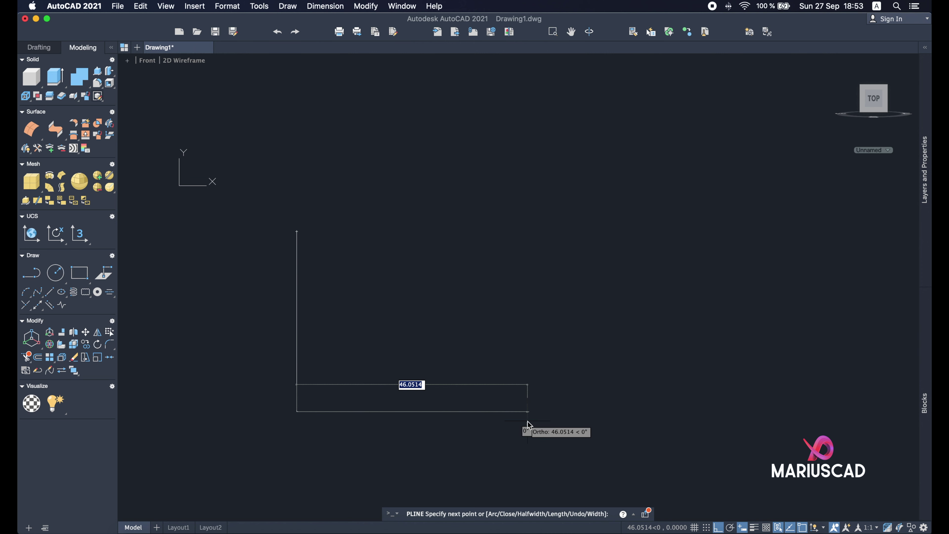
{"action": "type", "text": "24"}
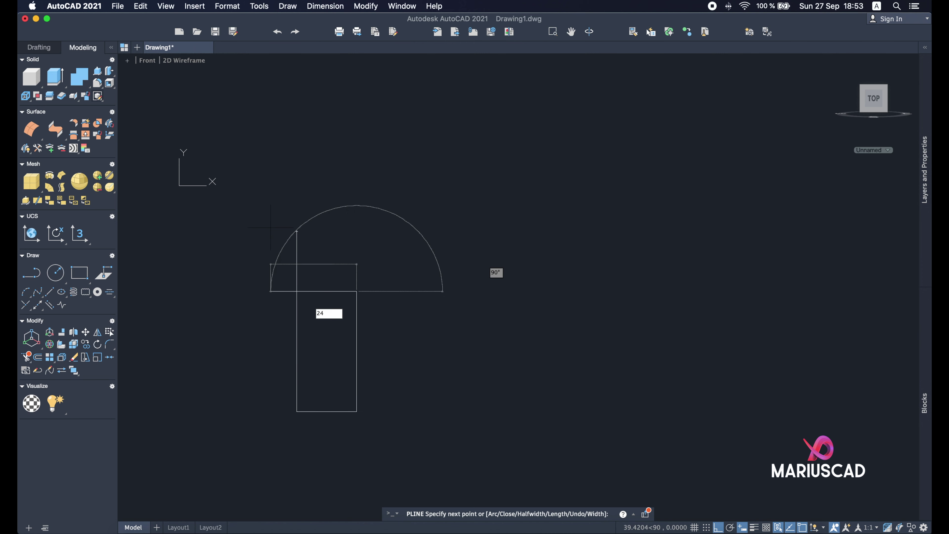
{"action": "key", "text": "BackSpace"}
{"action": "key", "text": "BackSpace"}
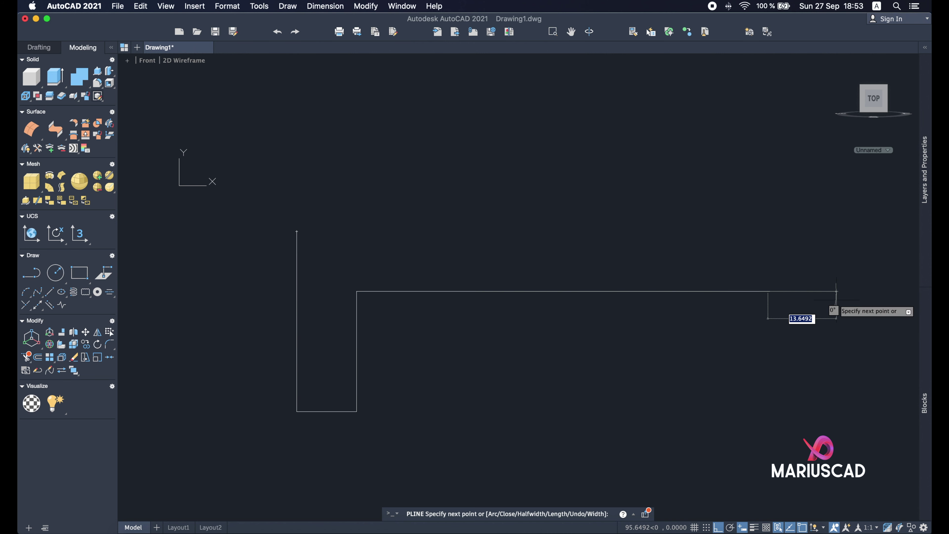
Draw the upright's edges with lengths 4 and 34, then close the outline at its start point
{"action": "scroll", "coordinate": [834, 301], "scroll_direction": "up", "scroll_amount": 5}
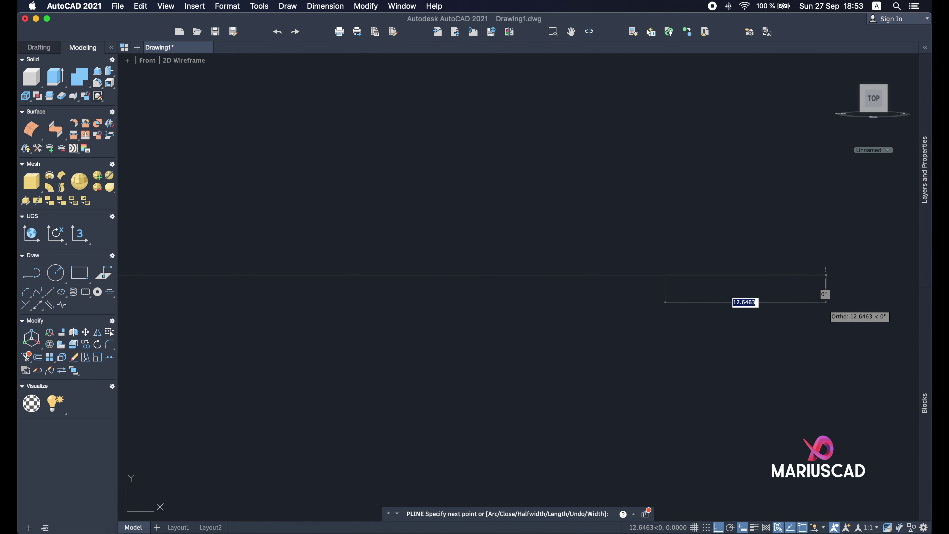
{"action": "scroll", "coordinate": [664, 331], "scroll_direction": "down", "scroll_amount": 4}
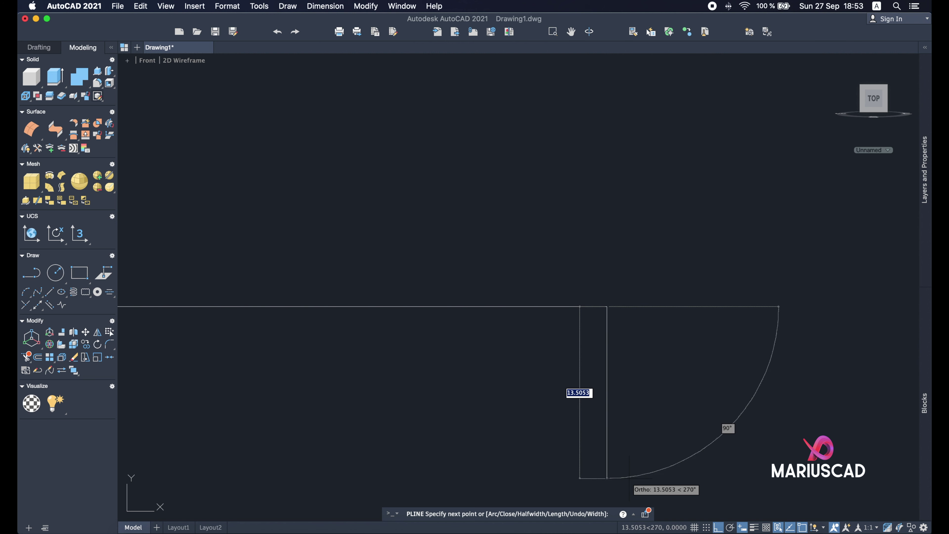
{"action": "scroll", "coordinate": [635, 480], "scroll_direction": "up", "scroll_amount": 3}
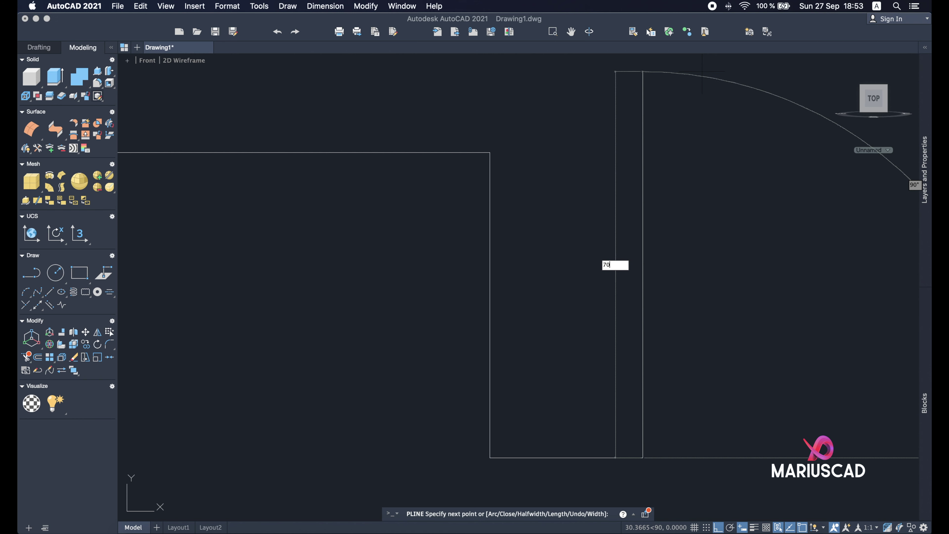
{"action": "left_click", "coordinate": [702, 71]}
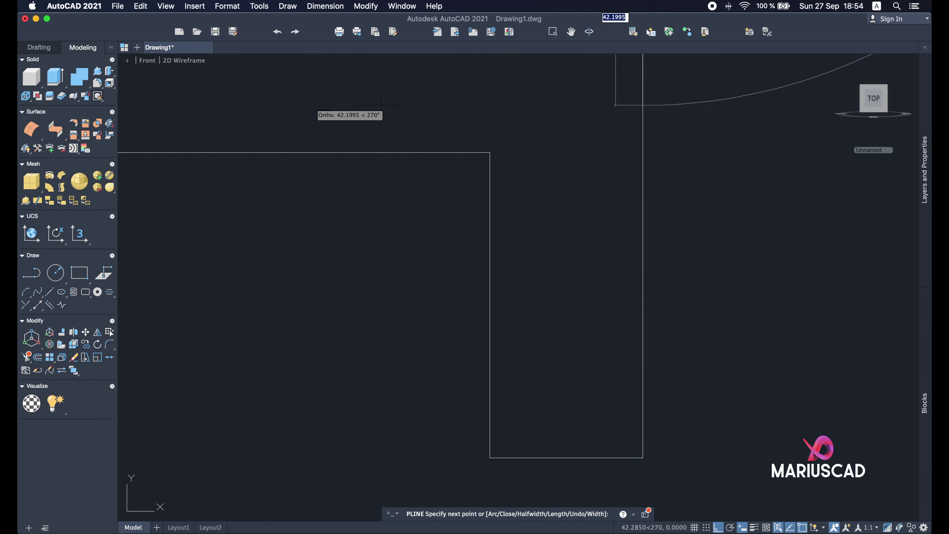
{"action": "scroll", "coordinate": [521, 131], "scroll_direction": "down", "scroll_amount": 3}
{"action": "type", "text": "4"}
{"action": "key", "text": "Return"}
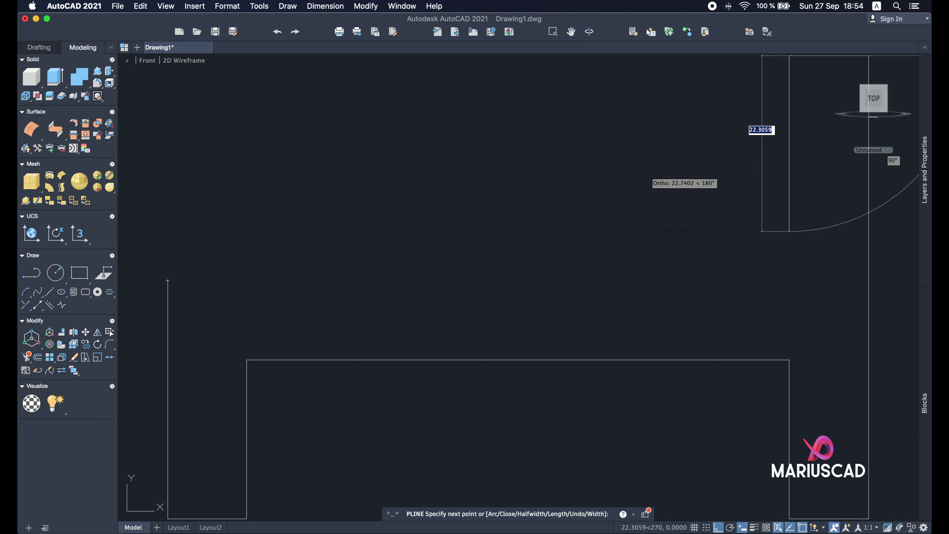
{"action": "type", "text": "34"}
{"action": "key", "text": "Return"}
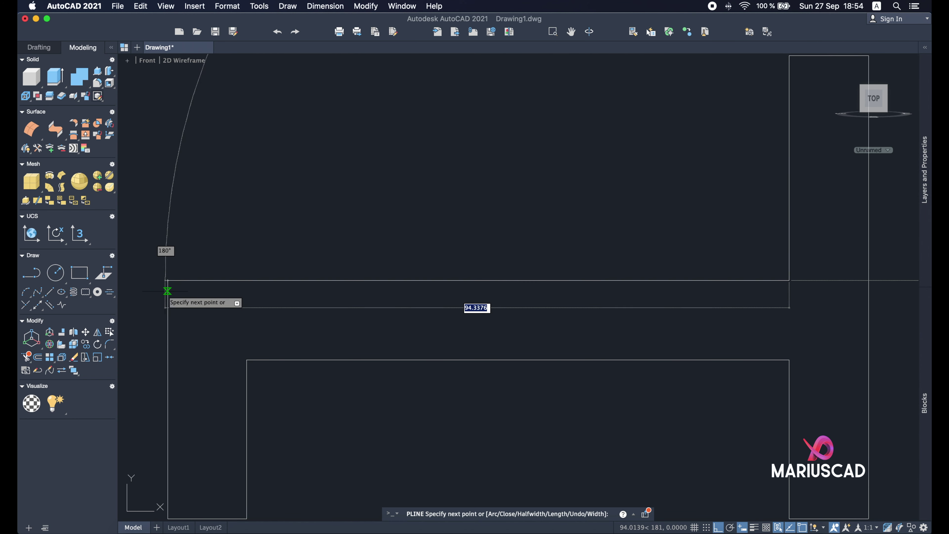
{"action": "left_click", "coordinate": [168, 280]}
{"action": "key", "text": "Return"}
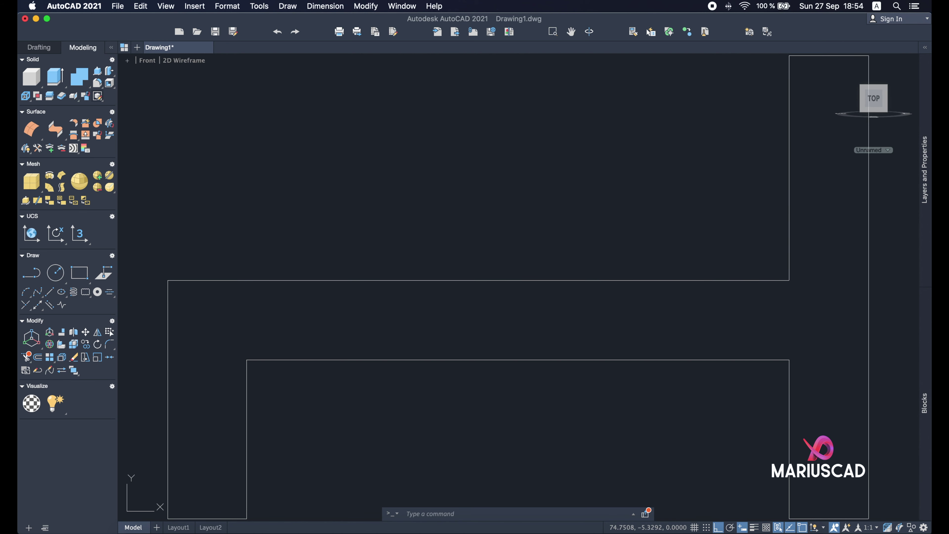
{"action": "scroll", "coordinate": [505, 258], "scroll_direction": "down", "scroll_amount": 3}
{"action": "scroll", "coordinate": [575, 270], "scroll_direction": "up", "scroll_amount": 2}
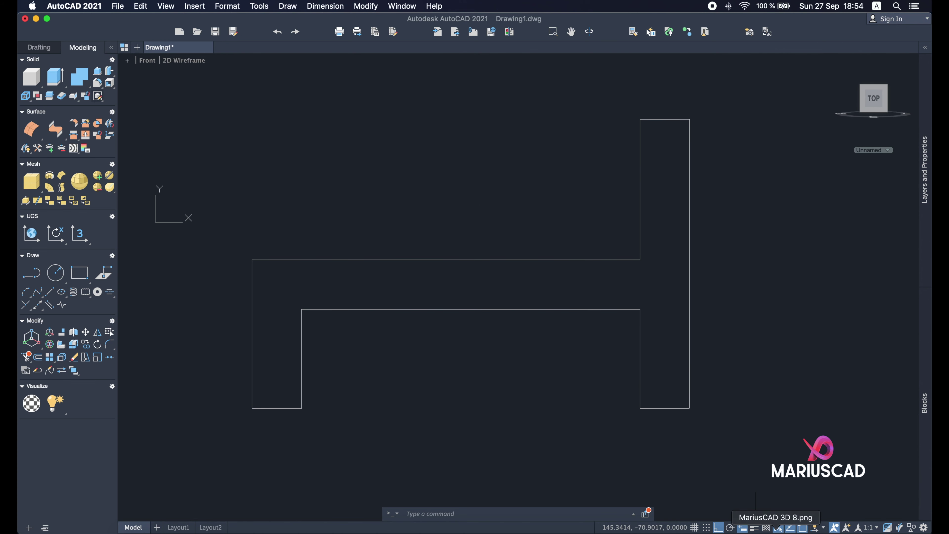
{"action": "left_click", "coordinate": [776, 529]}
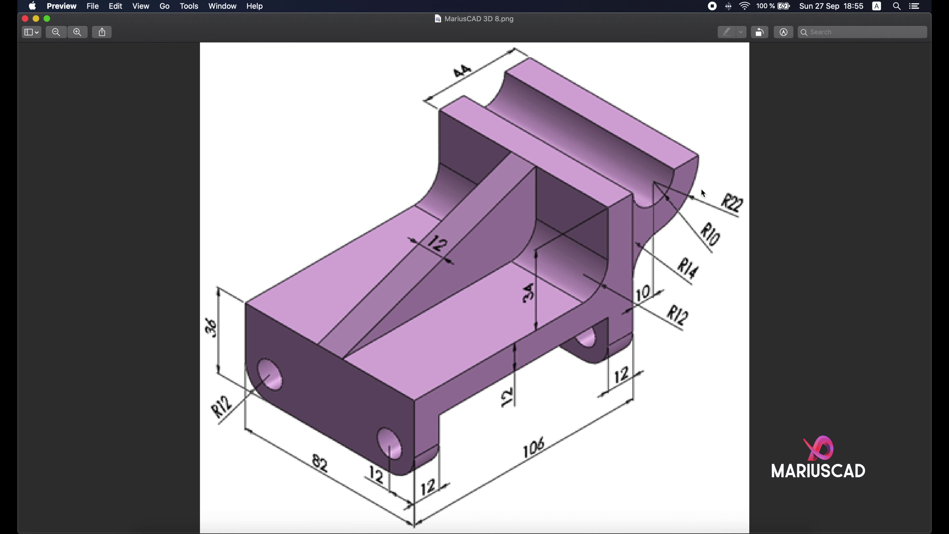
{"action": "left_click", "coordinate": [36, 19]}
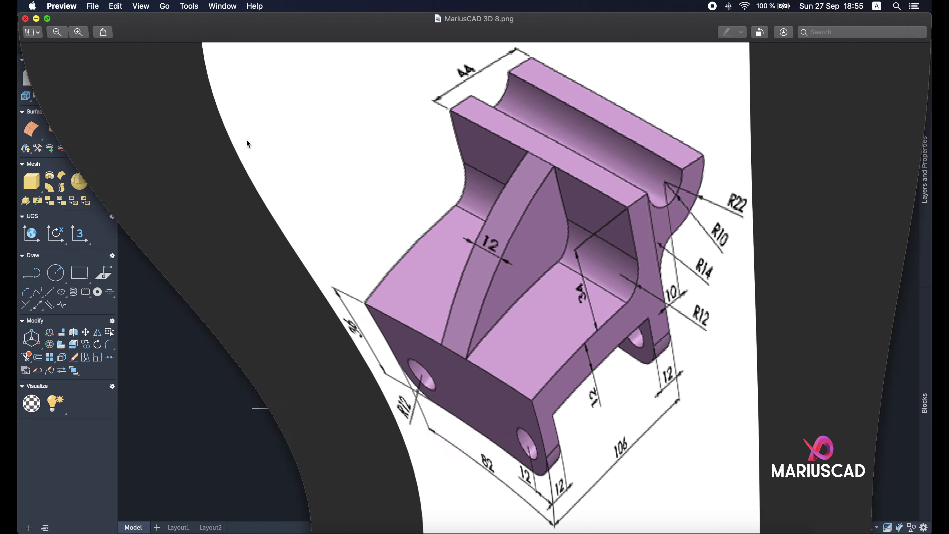
Draw a horizontal line across the top of the upright
{"action": "left_click", "coordinate": [585, 338]}
{"action": "key", "text": "Escape"}
{"action": "middle_click_drag", "start_coordinate": [744, 200], "coordinate": [669, 259]}
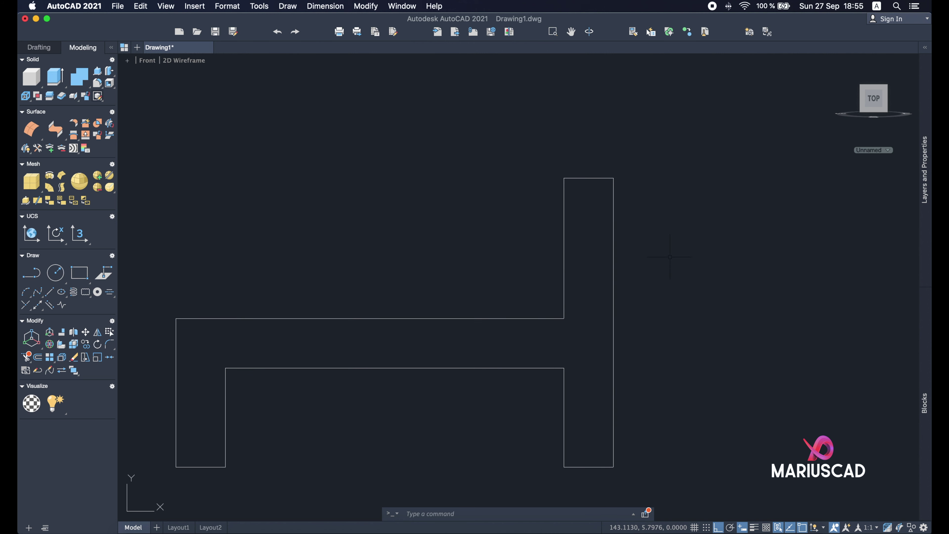
{"action": "type", "text": "l"}
{"action": "key", "text": "Return"}
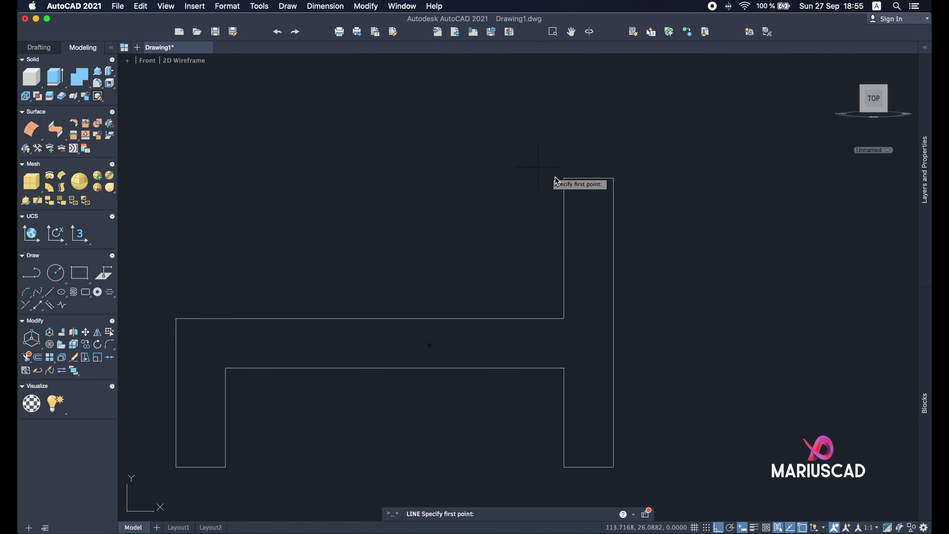
{"action": "left_click", "coordinate": [564, 178]}
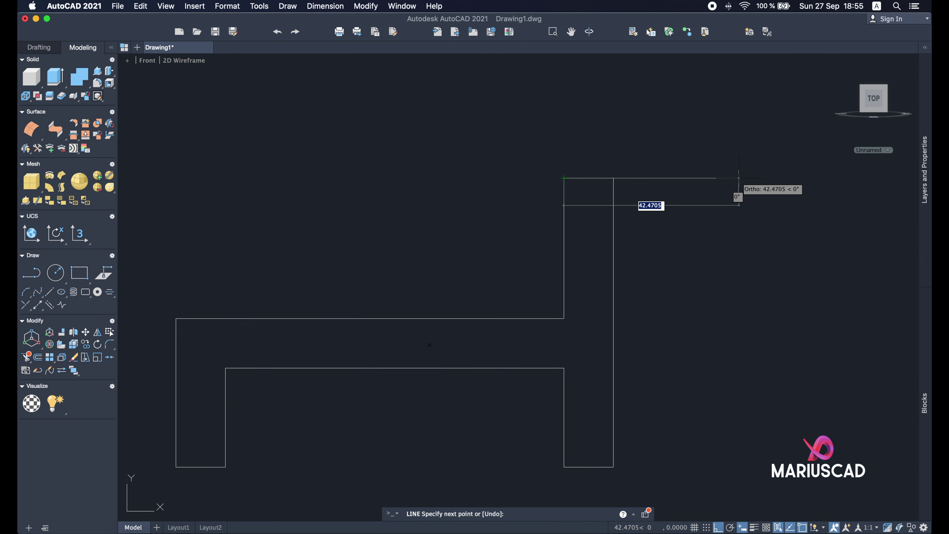
{"action": "left_click", "coordinate": [738, 178]}
{"action": "key", "text": "Escape"}
{"action": "middle_click_drag", "start_coordinate": [664, 218], "coordinate": [489, 265]}
{"action": "scroll", "coordinate": [469, 275], "scroll_direction": "down", "scroll_amount": 2}
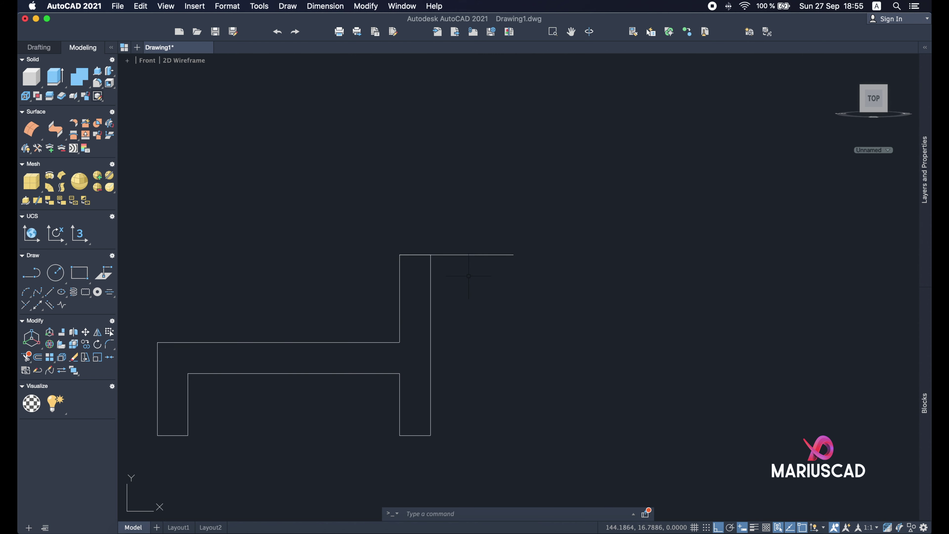
{"action": "scroll", "coordinate": [468, 276], "scroll_direction": "down", "scroll_amount": 1}
{"action": "scroll", "coordinate": [512, 297], "scroll_direction": "up", "scroll_amount": 1}
Draw concentric circles of radius 10 and 22 centred on the top line's midpoint
{"action": "type", "text": "cir"}
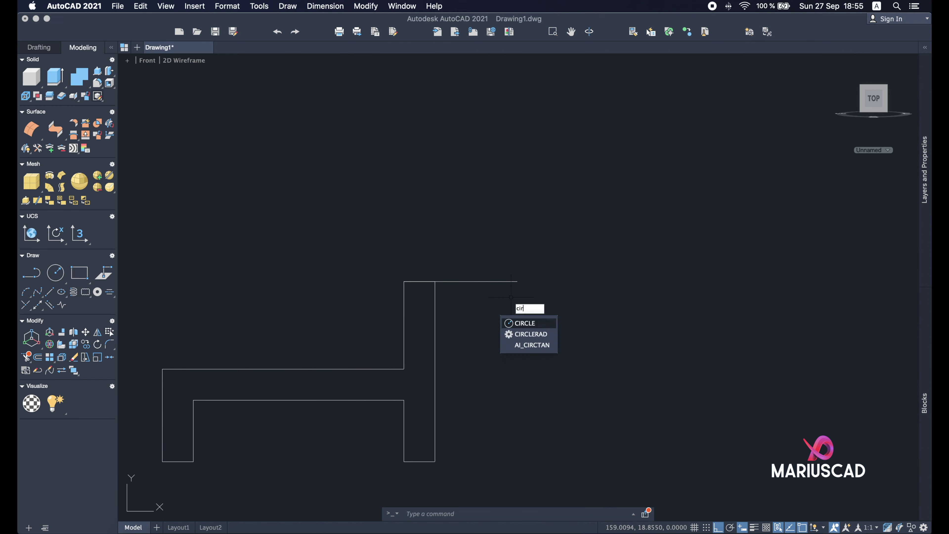
{"action": "key", "text": "Return"}
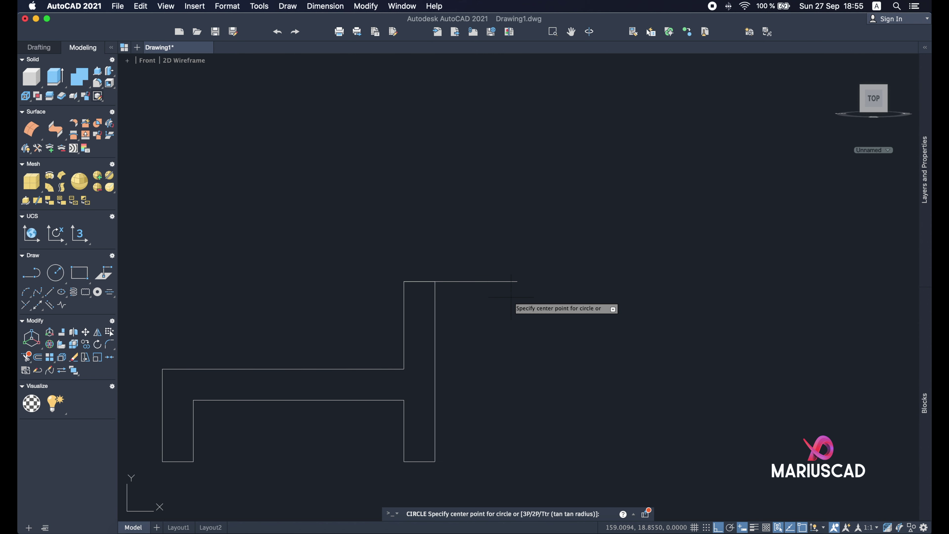
{"action": "left_click", "coordinate": [461, 281]}
{"action": "type", "text": "10"}
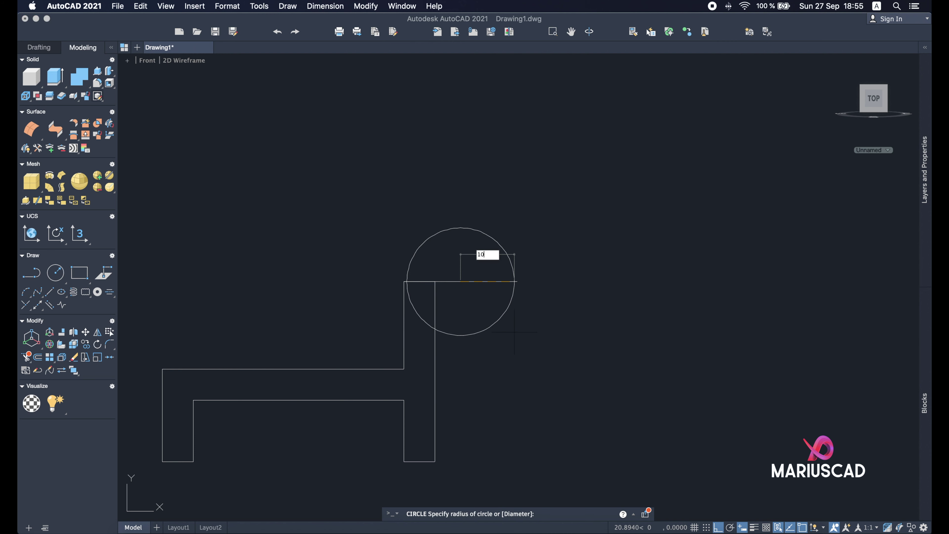
{"action": "key", "text": "Return"}
{"action": "type", "text": "cir"}
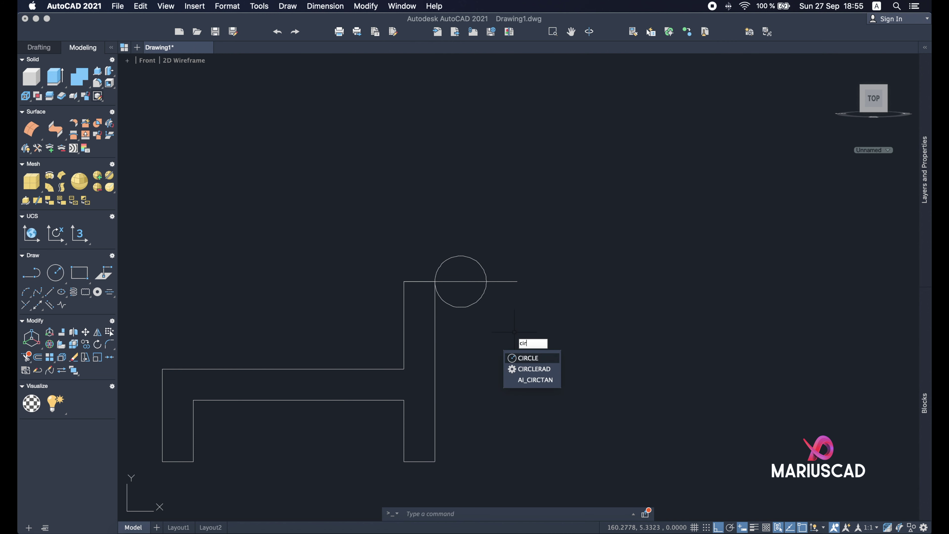
{"action": "key", "text": "Return"}
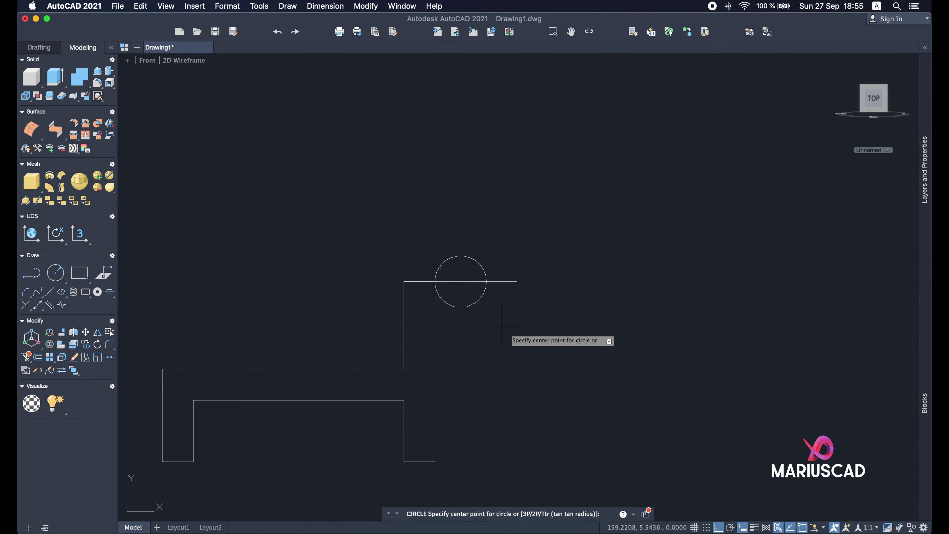
{"action": "left_click", "coordinate": [460, 282]}
{"action": "type", "text": "22"}
{"action": "key", "text": "Return"}
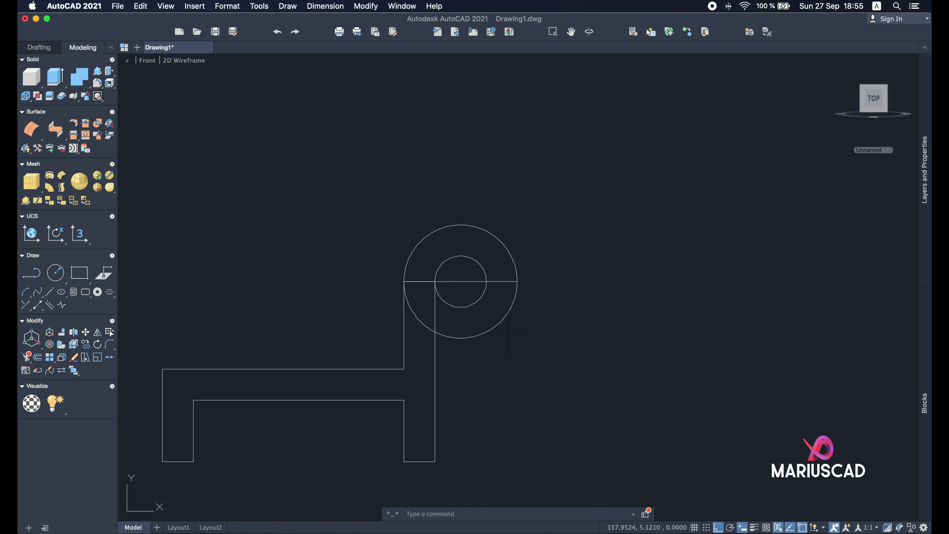
{"action": "mouse_move", "coordinate": [505, 330]}
{"action": "middle_mouse_down"}
{"action": "mouse_move", "coordinate": [623, 335]}
{"action": "mouse_move", "coordinate": [643, 355]}
{"action": "mouse_move", "coordinate": [610, 297]}
{"action": "middle_mouse_up"}
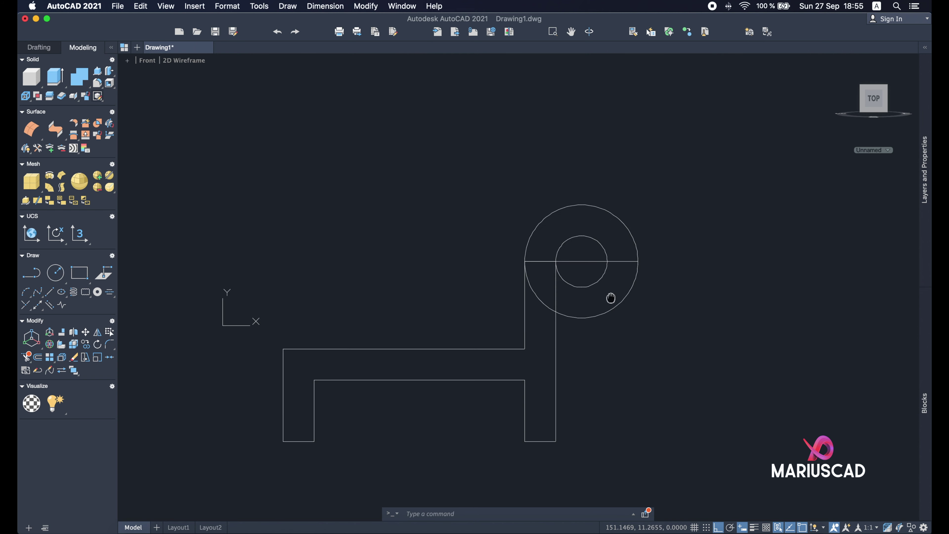
Trim the circles' upper halves and inner pieces to leave the U-shaped saddle
{"action": "type", "text": "tr"}
{"action": "key", "text": "Return"}
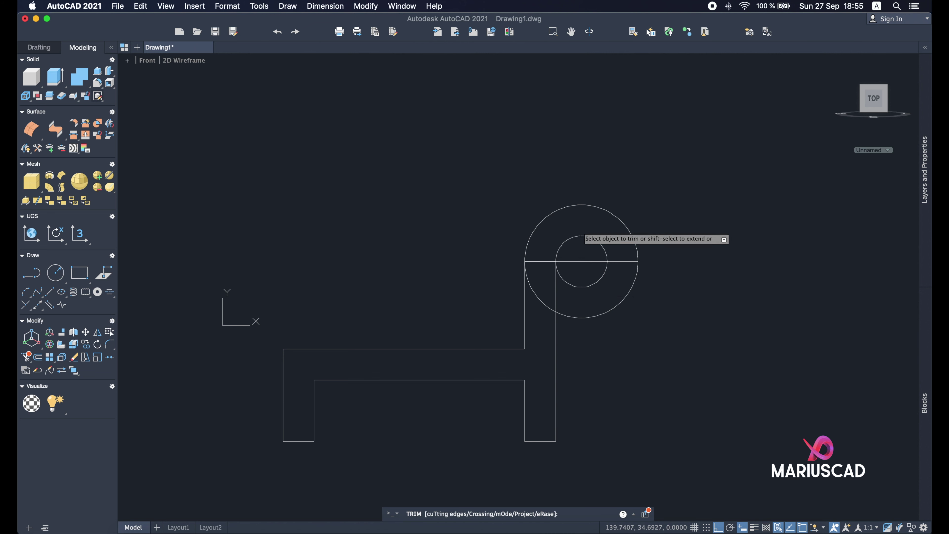
{"action": "left_click_drag", "start_coordinate": [586, 239], "coordinate": [581, 167]}
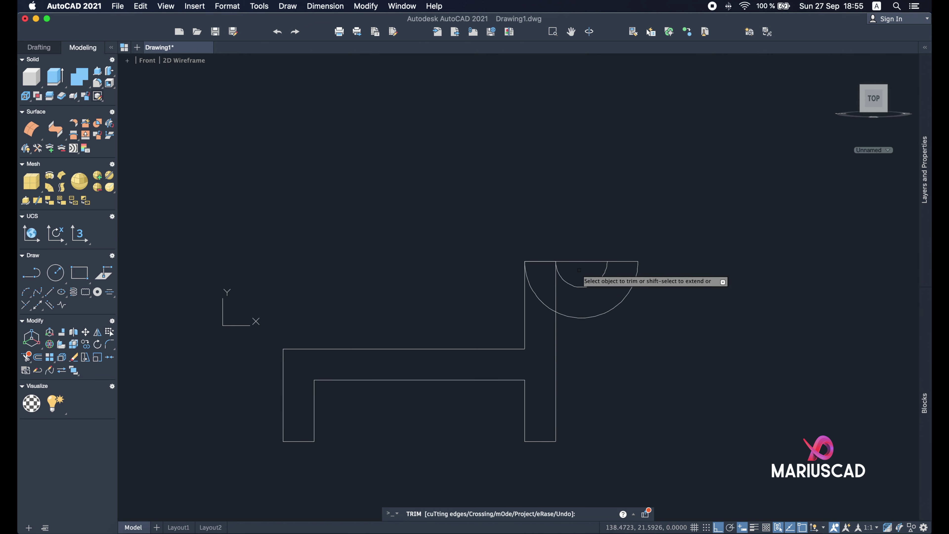
{"action": "mouse_move", "coordinate": [581, 275]}
{"action": "left_mouse_down"}
{"action": "mouse_move", "coordinate": [580, 233]}
{"action": "mouse_move", "coordinate": [576, 258]}
{"action": "left_mouse_up"}
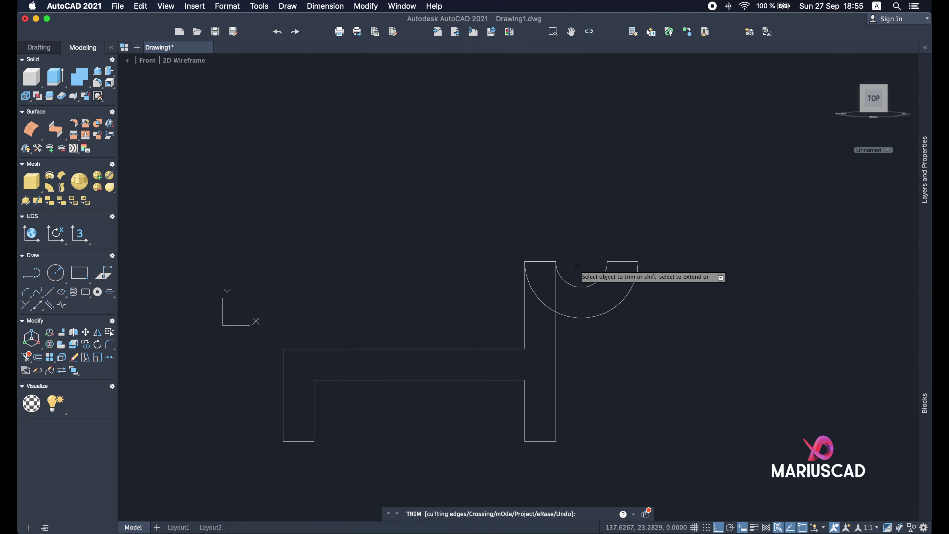
{"action": "left_click", "coordinate": [542, 299]}
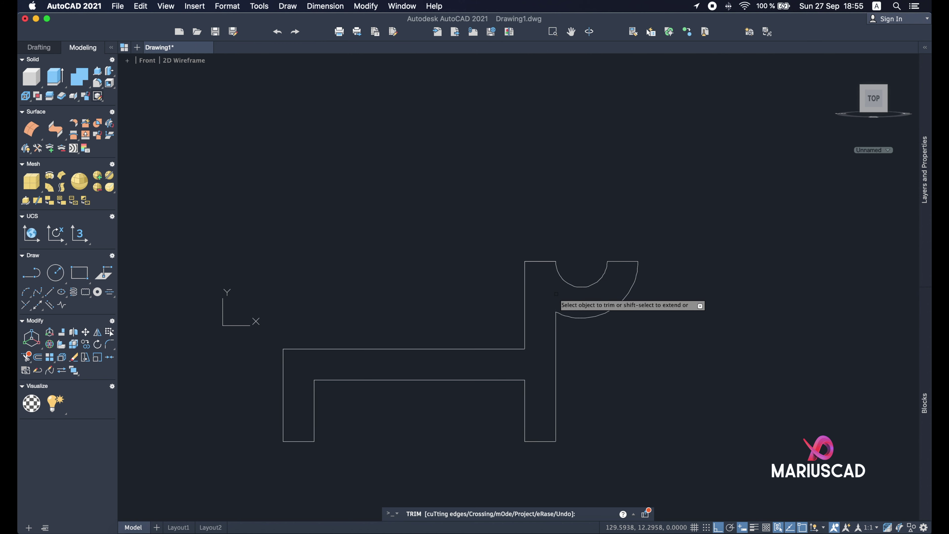
{"action": "left_click", "coordinate": [557, 294]}
{"action": "key", "text": "Escape"}
{"action": "left_click", "coordinate": [540, 261]}
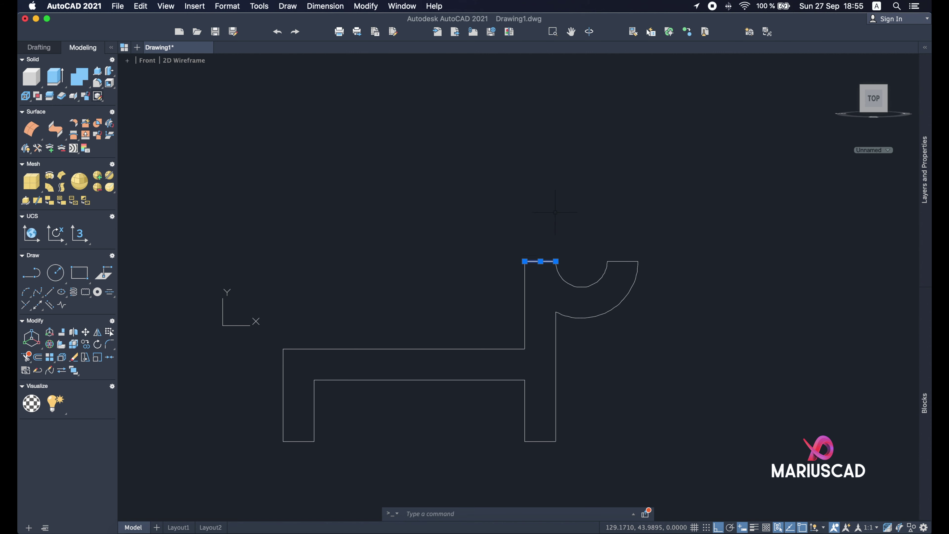
{"action": "key", "text": "Escape"}
{"action": "left_click", "coordinate": [774, 528]}
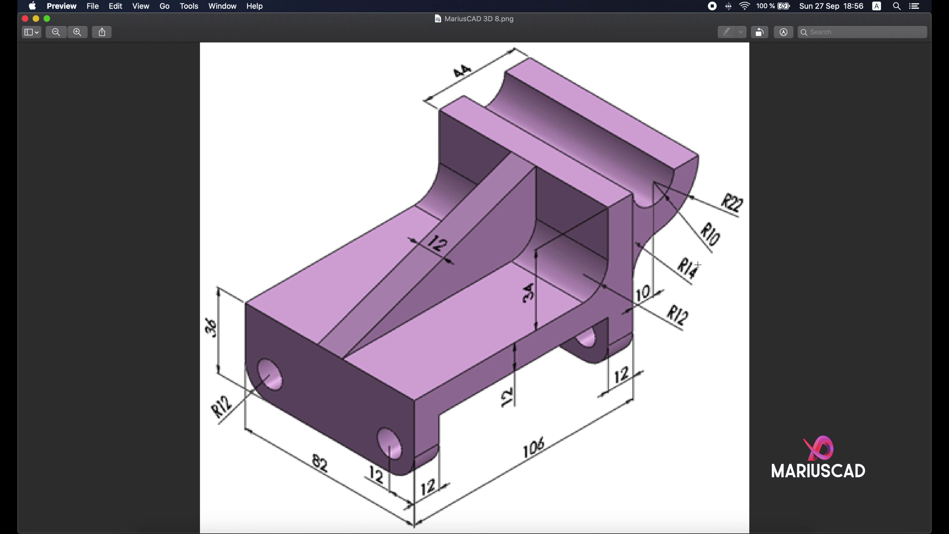
{"action": "left_click", "coordinate": [35, 18]}
Fillet the corner between the base bar and the upright's left side at the current radius
{"action": "left_click", "coordinate": [537, 344]}
{"action": "key", "text": "Escape"}
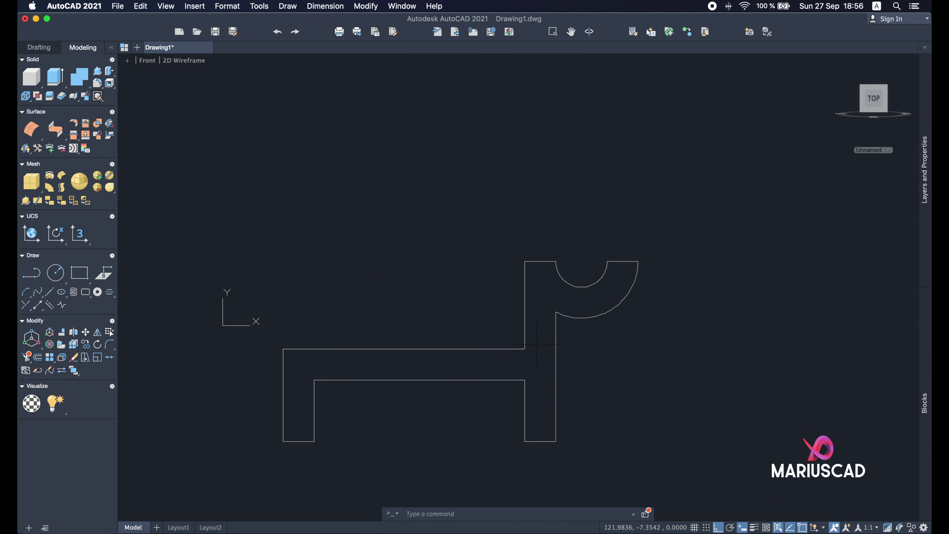
{"action": "type", "text": "fillet"}
{"action": "key", "text": "Return"}
{"action": "type", "text": "r"}
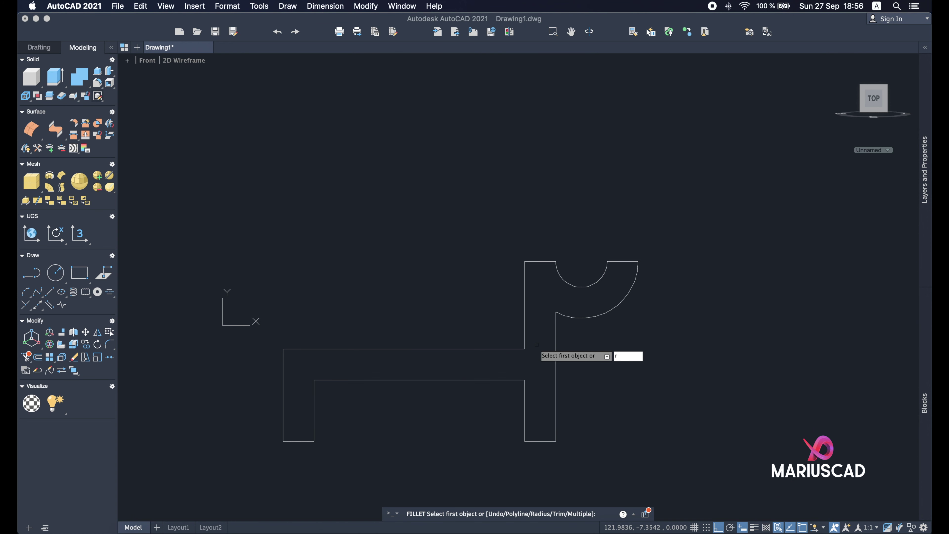
{"action": "key", "text": "Return"}
{"action": "key", "text": "Return"}
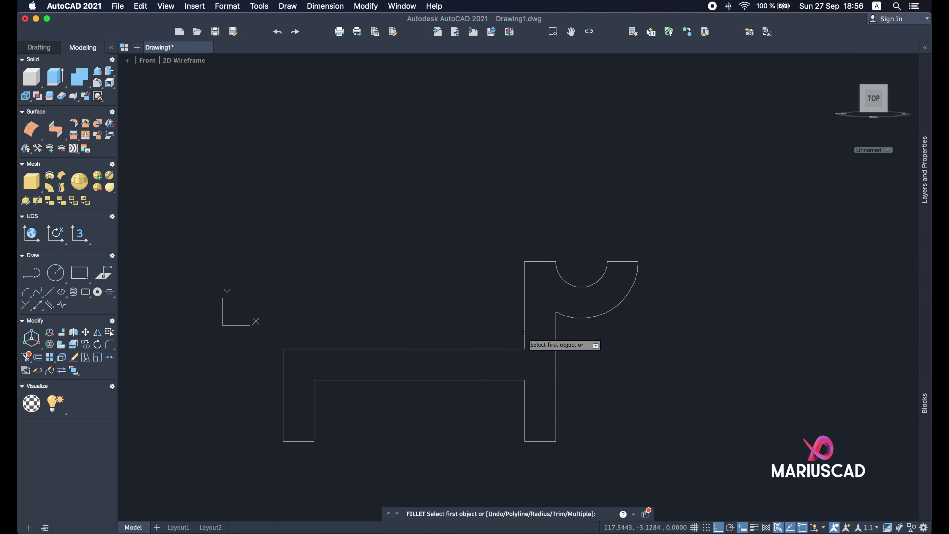
{"action": "left_click", "coordinate": [524, 332]}
{"action": "left_click", "coordinate": [512, 349]}
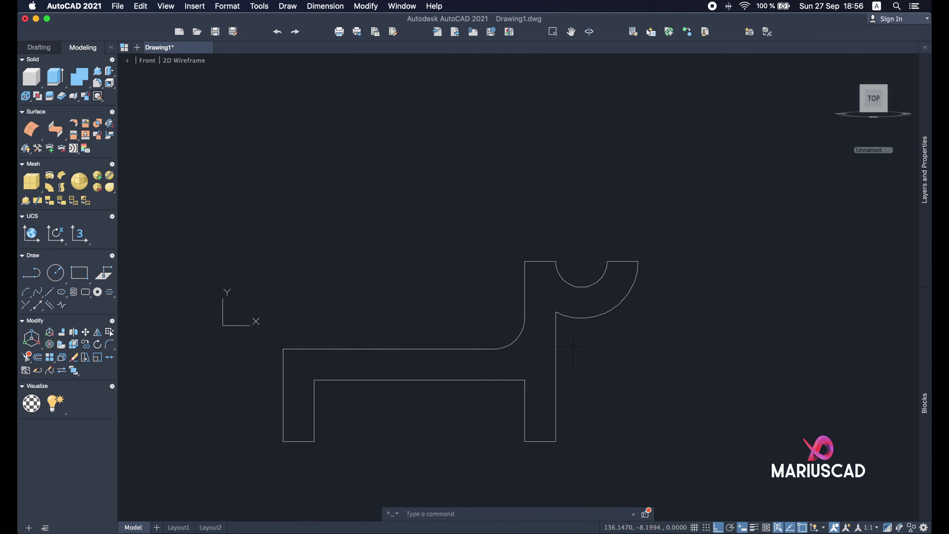
{"action": "scroll", "coordinate": [573, 347], "scroll_direction": "up", "scroll_amount": 2}
Draw a horizontal line leftward from the large arc's lower end
{"action": "type", "text": "l"}
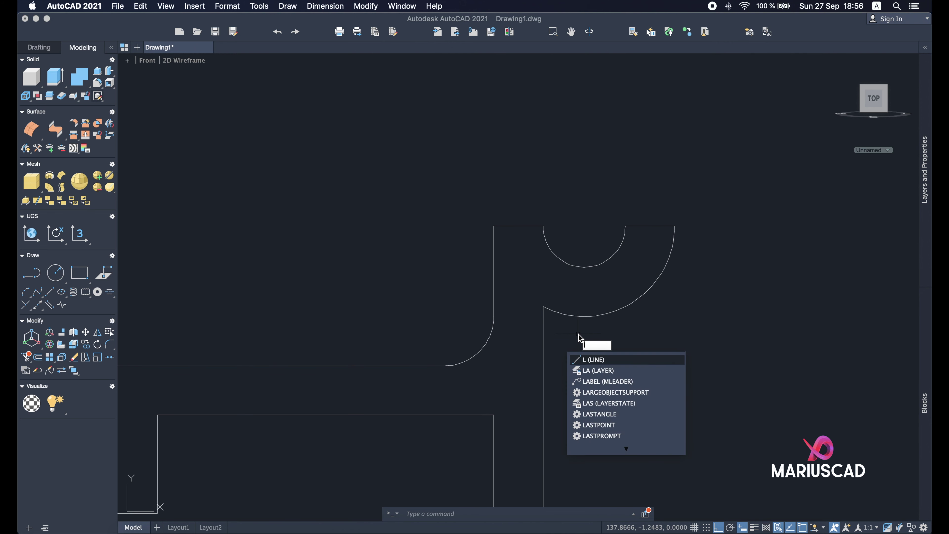
{"action": "key", "text": "Return"}
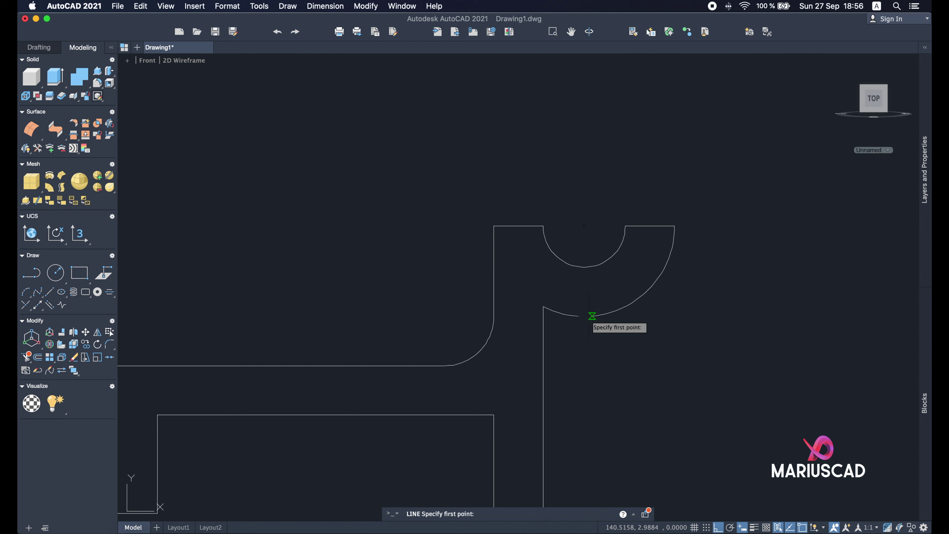
{"action": "left_click", "coordinate": [585, 316]}
{"action": "left_click", "coordinate": [295, 316]}
{"action": "key", "text": "Return"}
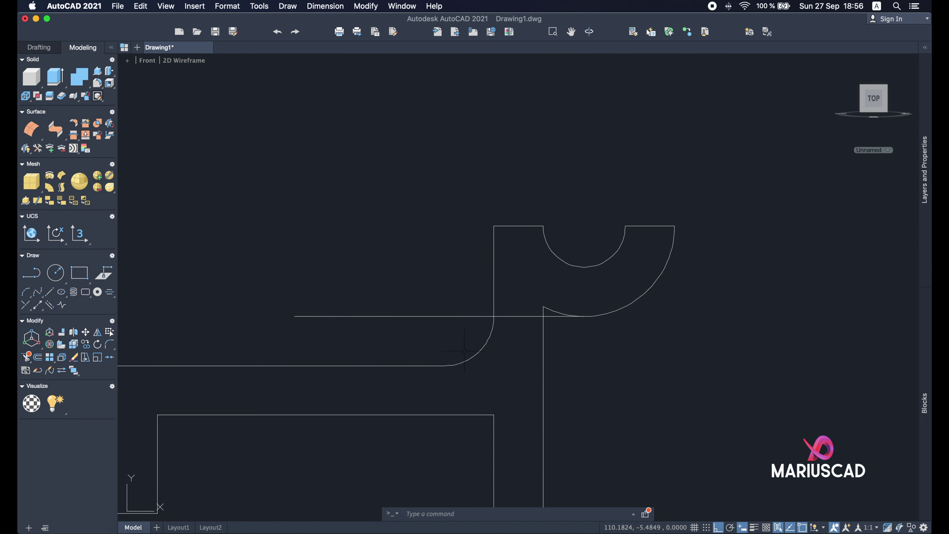
{"action": "scroll", "coordinate": [567, 343], "scroll_direction": "up", "scroll_amount": 2}
Fillet the new horizontal line with the upright, keeping the radius at 12
{"action": "type", "text": "fillet"}
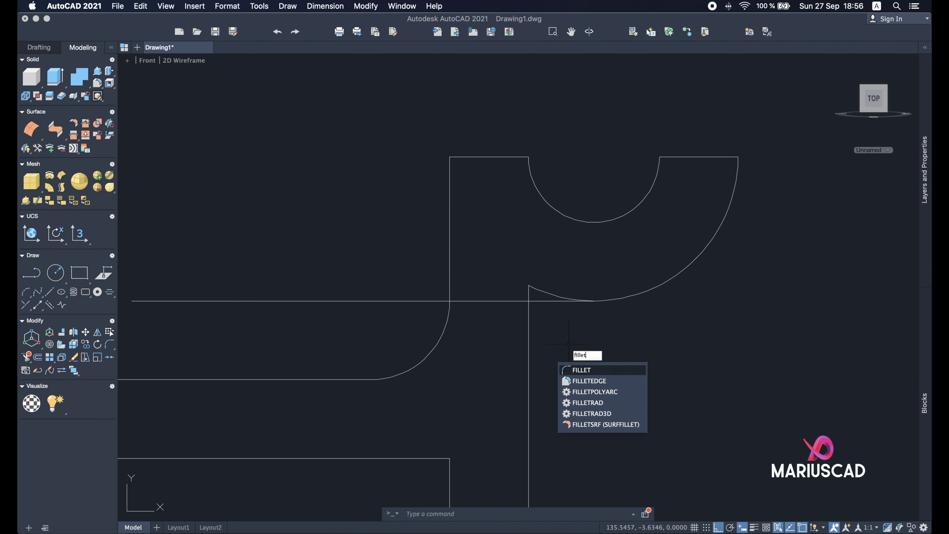
{"action": "key", "text": "Return"}
{"action": "type", "text": "r"}
{"action": "key", "text": "Return"}
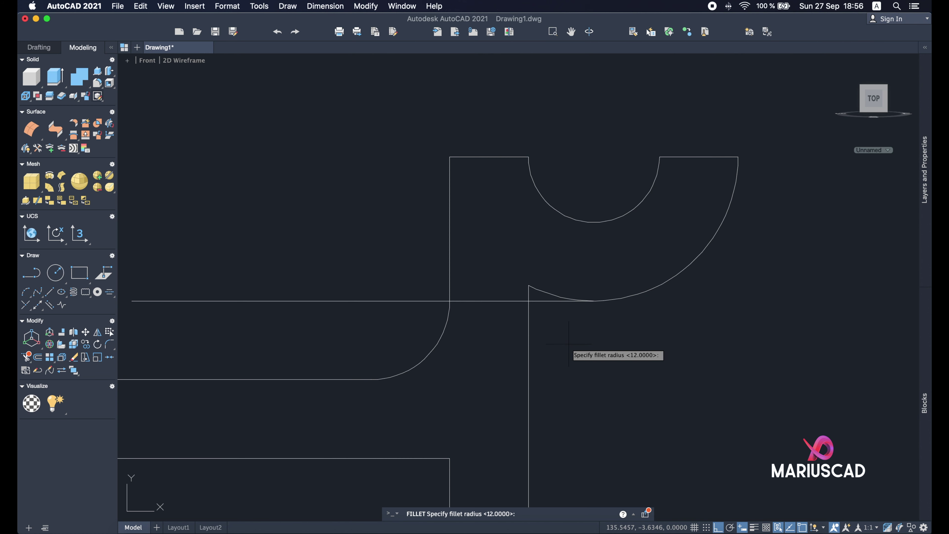
{"action": "key", "text": "Return"}
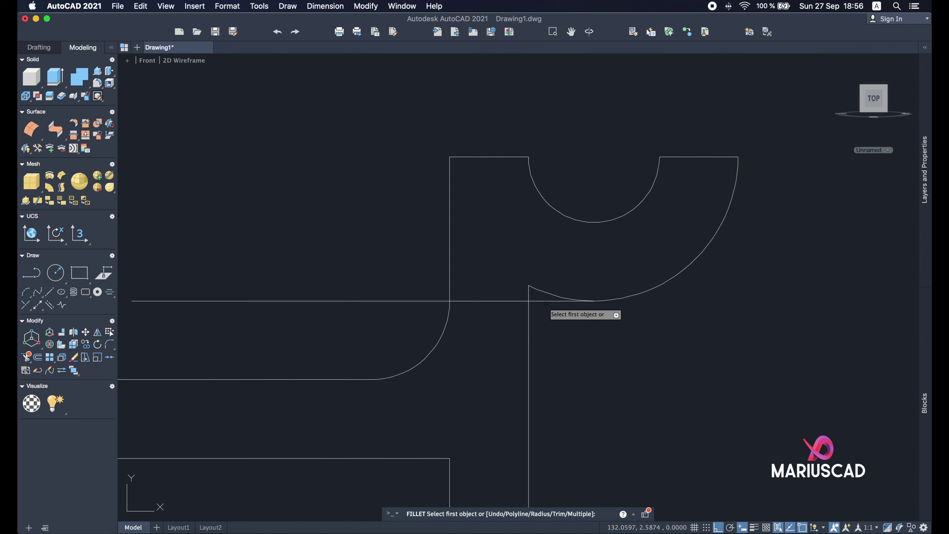
{"action": "left_click", "coordinate": [543, 300]}
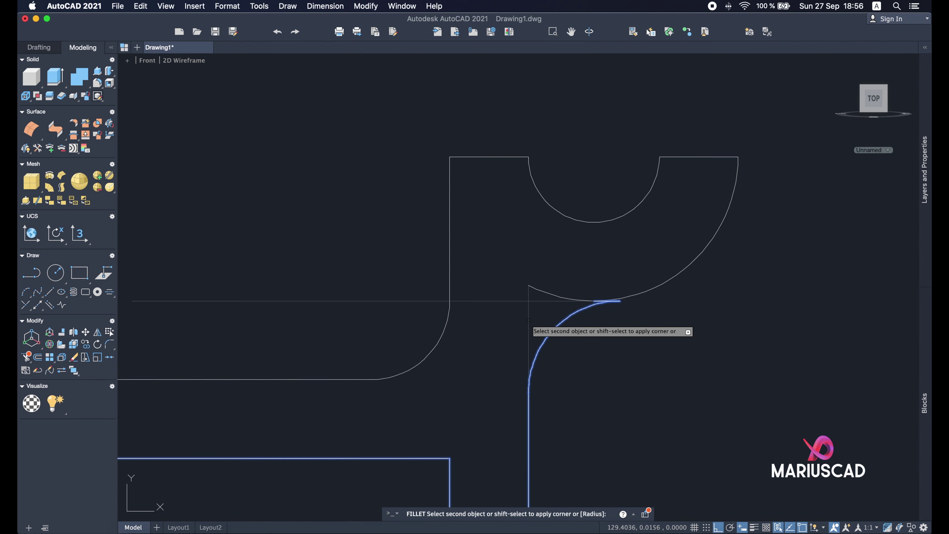
{"action": "scroll", "coordinate": [529, 320], "scroll_direction": "up", "scroll_amount": 5}
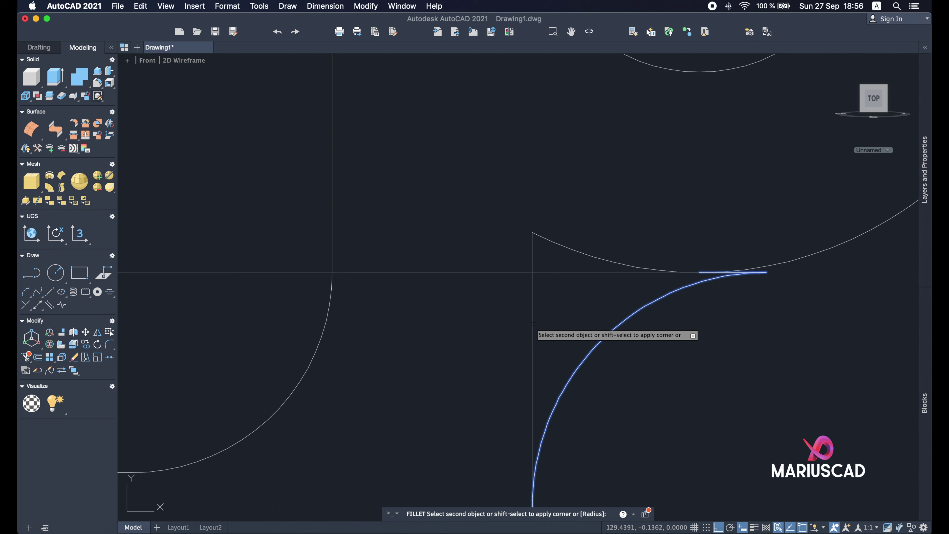
{"action": "left_click", "coordinate": [533, 324]}
{"action": "scroll", "coordinate": [534, 324], "scroll_direction": "down", "scroll_amount": 5}
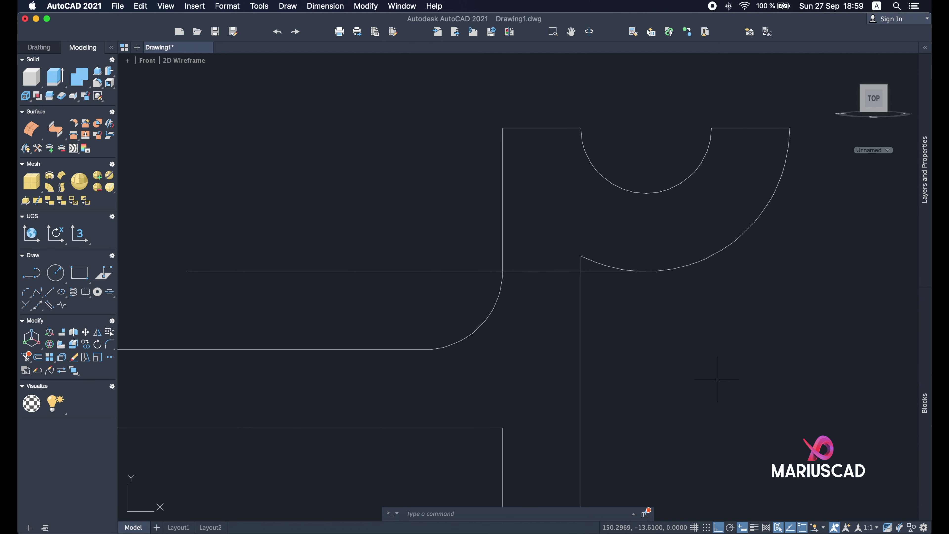
Blend the right upright into the arc with a radius-20 fillet
{"action": "type", "text": "fillet"}
{"action": "key", "text": "Return"}
{"action": "type", "text": "r"}
{"action": "key", "text": "Return"}
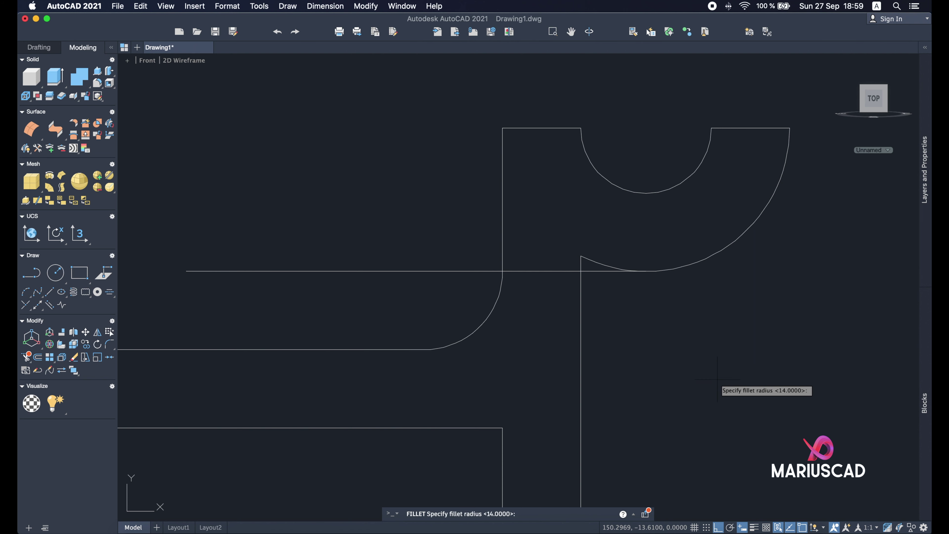
{"action": "type", "text": "20"}
{"action": "key", "text": "Return"}
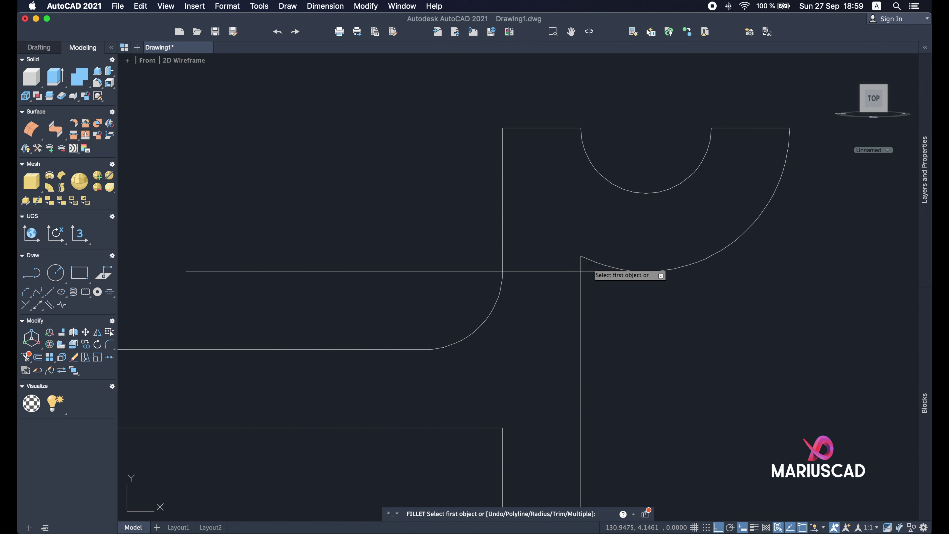
{"action": "left_click", "coordinate": [595, 270]}
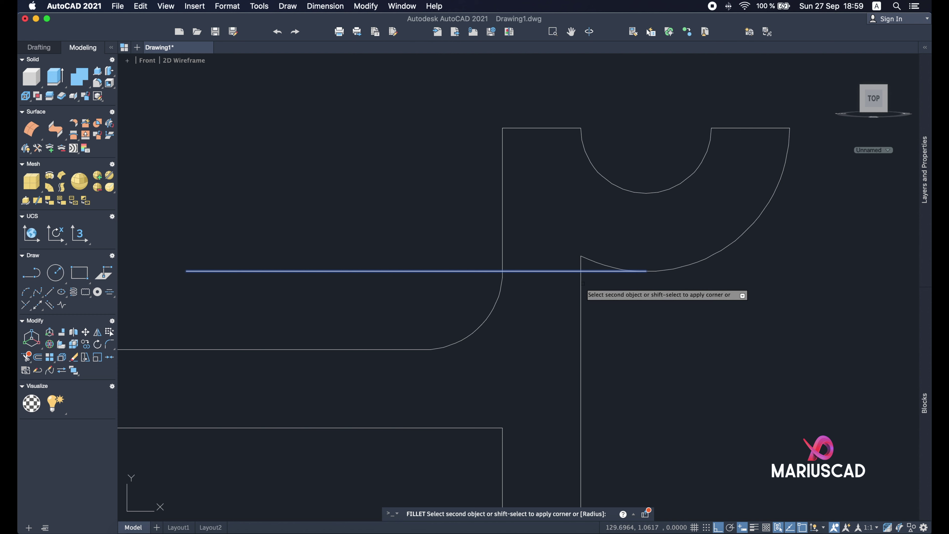
{"action": "left_click", "coordinate": [581, 283]}
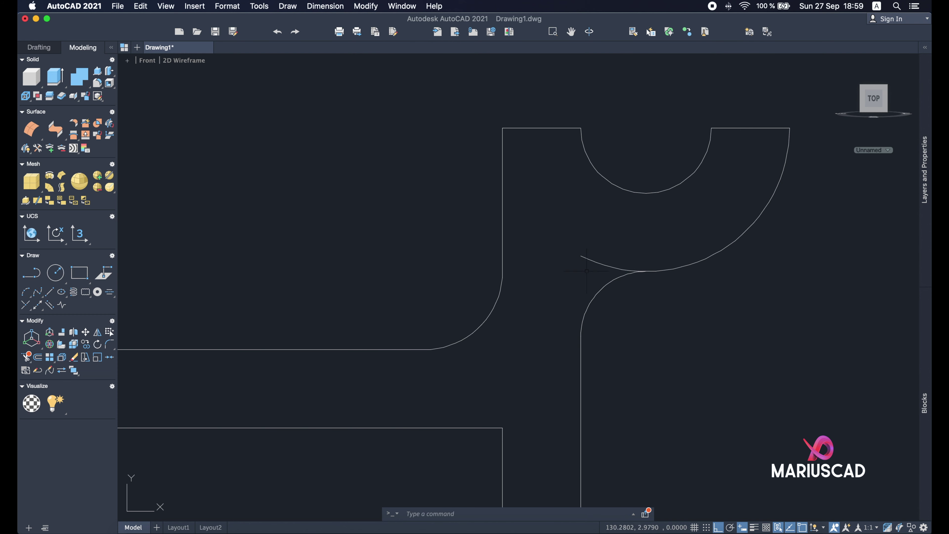
Trim the short leftover pieces at the curved junction
{"action": "type", "text": "trim"}
{"action": "key", "text": "Return"}
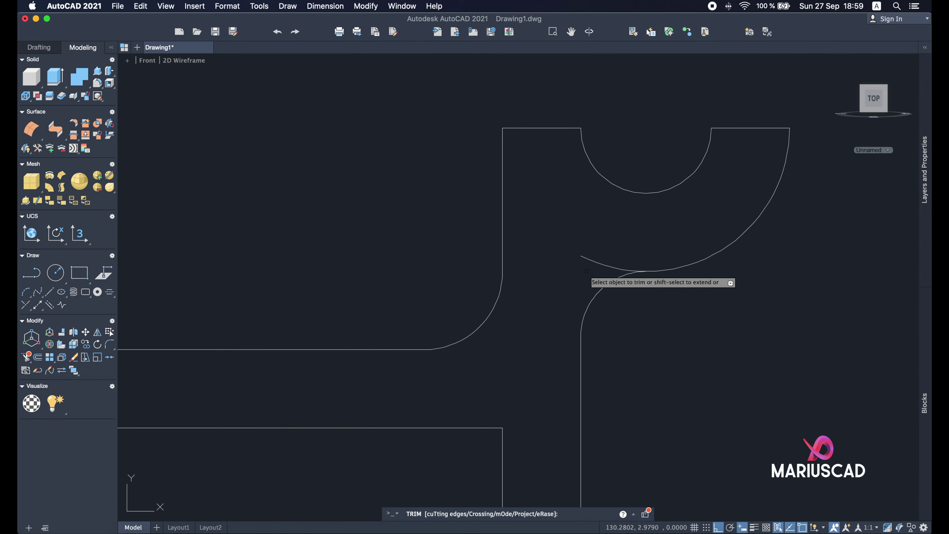
{"action": "left_click_drag", "start_coordinate": [587, 272], "coordinate": [597, 267]}
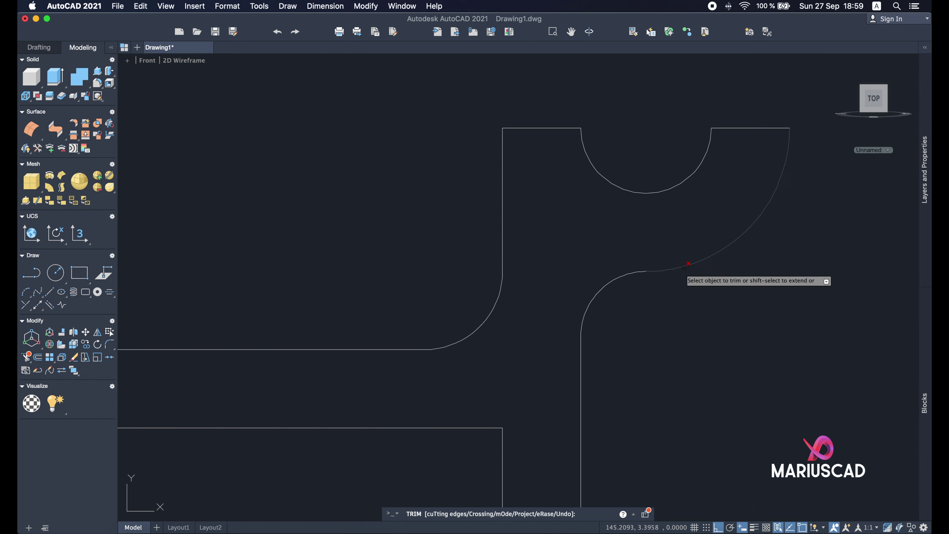
{"action": "key", "text": "Return"}
{"action": "scroll", "coordinate": [676, 278], "scroll_direction": "down", "scroll_amount": 6}
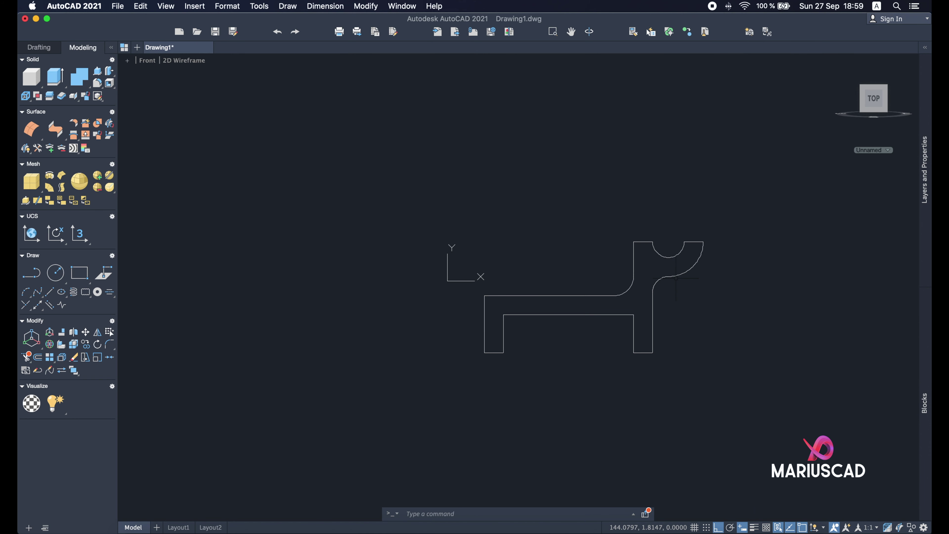
{"action": "scroll", "coordinate": [677, 277], "scroll_direction": "up", "scroll_amount": 4}
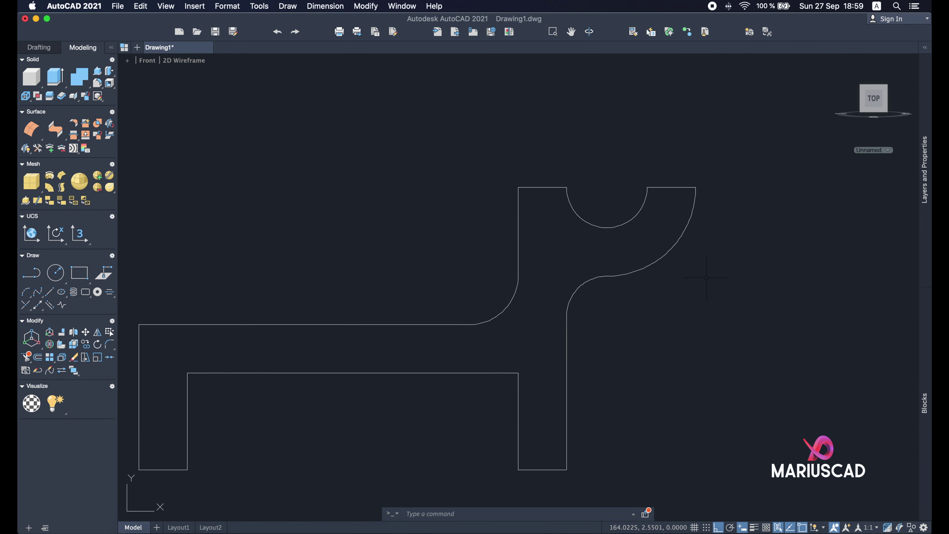
{"action": "left_click", "coordinate": [573, 375]}
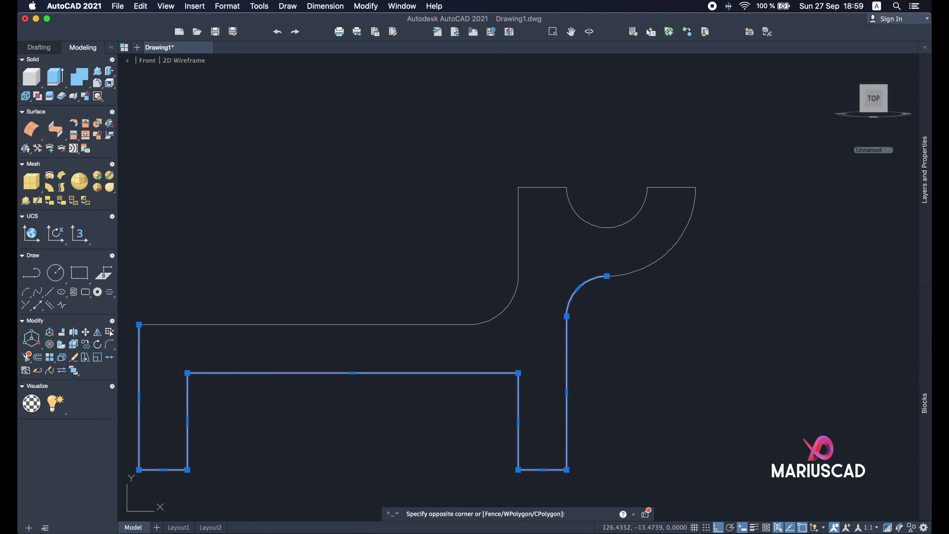
{"action": "key", "text": "Escape"}
Join all profile pieces into one continuous outline with JOIN and a window selection
{"action": "type", "text": "join"}
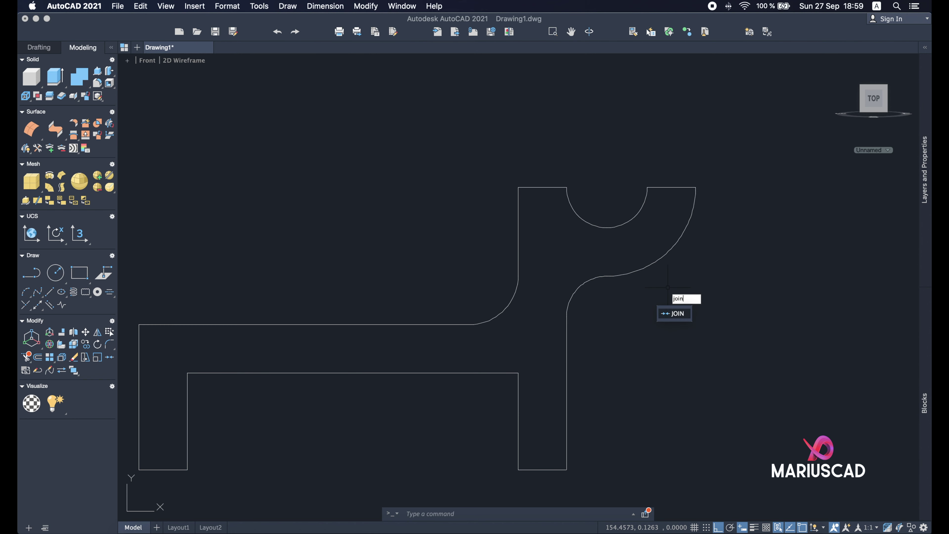
{"action": "key", "text": "Return"}
{"action": "scroll", "coordinate": [619, 282], "scroll_direction": "up", "scroll_amount": 3}
{"action": "scroll", "coordinate": [620, 283], "scroll_direction": "down", "scroll_amount": 3}
{"action": "scroll", "coordinate": [724, 442], "scroll_direction": "down", "scroll_amount": 4}
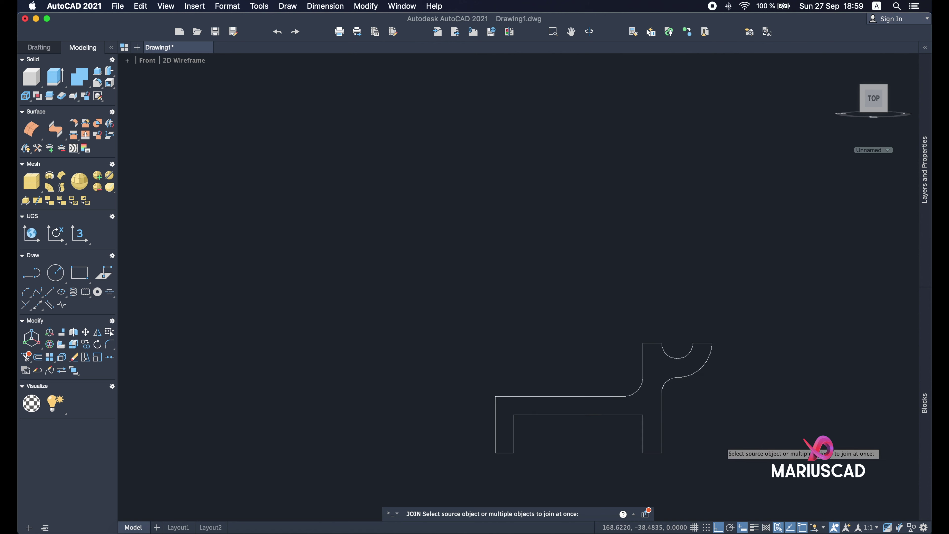
{"action": "left_click", "coordinate": [750, 475]}
{"action": "left_click", "coordinate": [429, 254]}
{"action": "key", "text": "Return"}
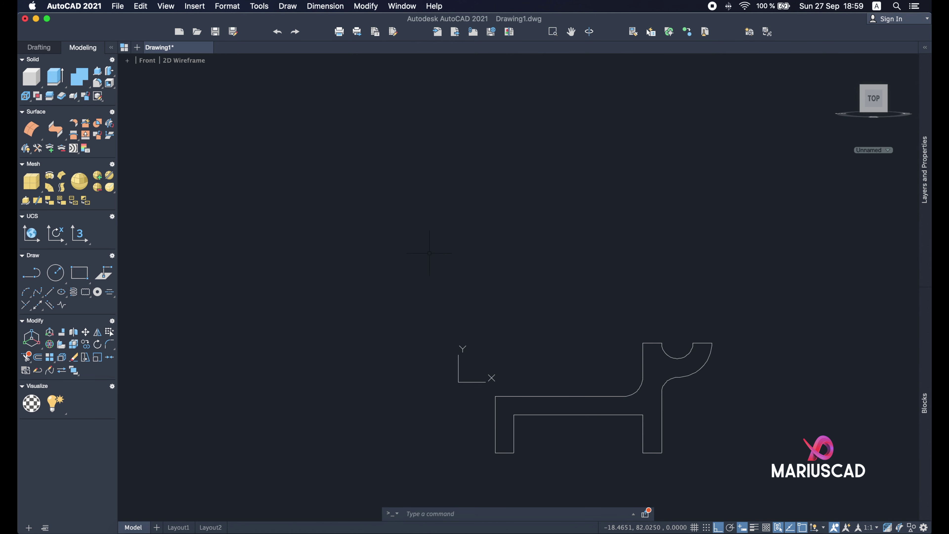
{"action": "left_click", "coordinate": [669, 380]}
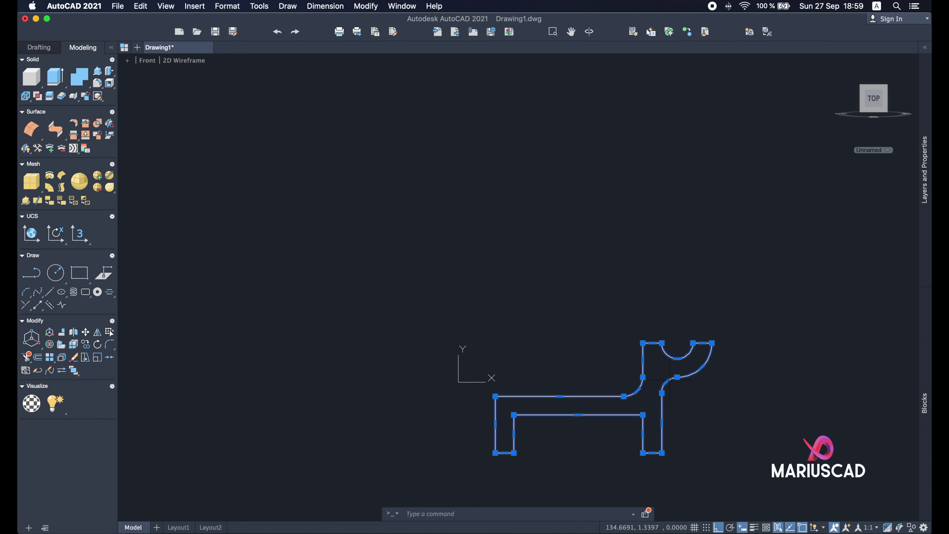
{"action": "key", "text": "Escape"}
{"action": "scroll", "coordinate": [670, 386], "scroll_direction": "up", "scroll_amount": 2}
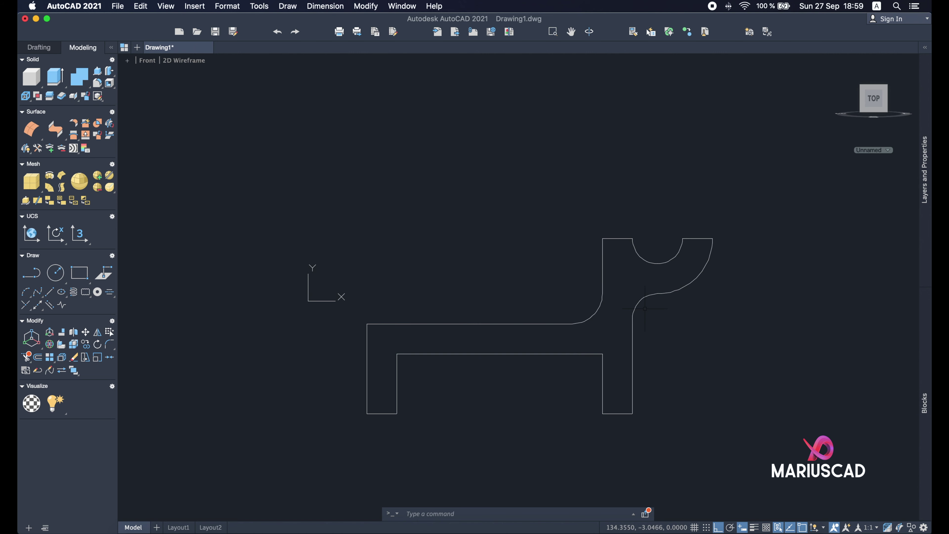
{"action": "left_click", "coordinate": [774, 528]}
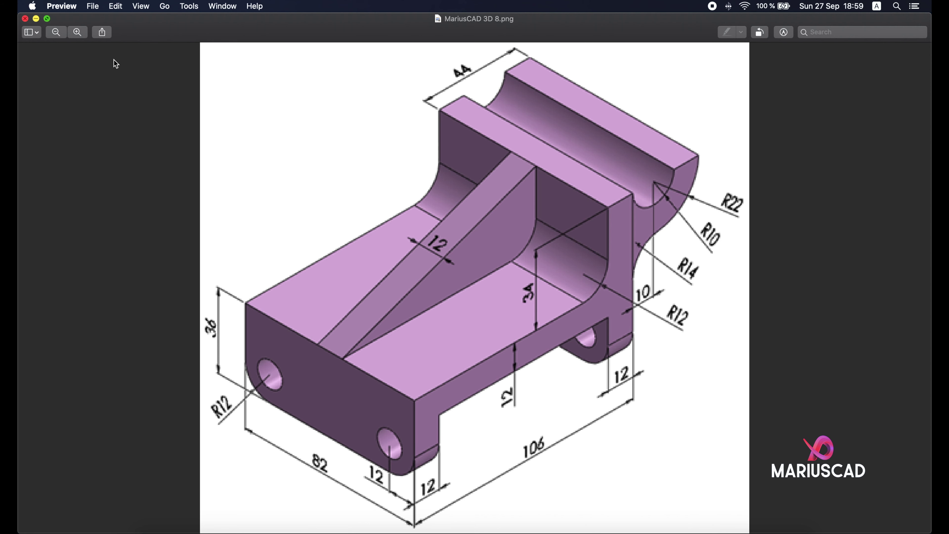
{"action": "key", "text": "super+m"}
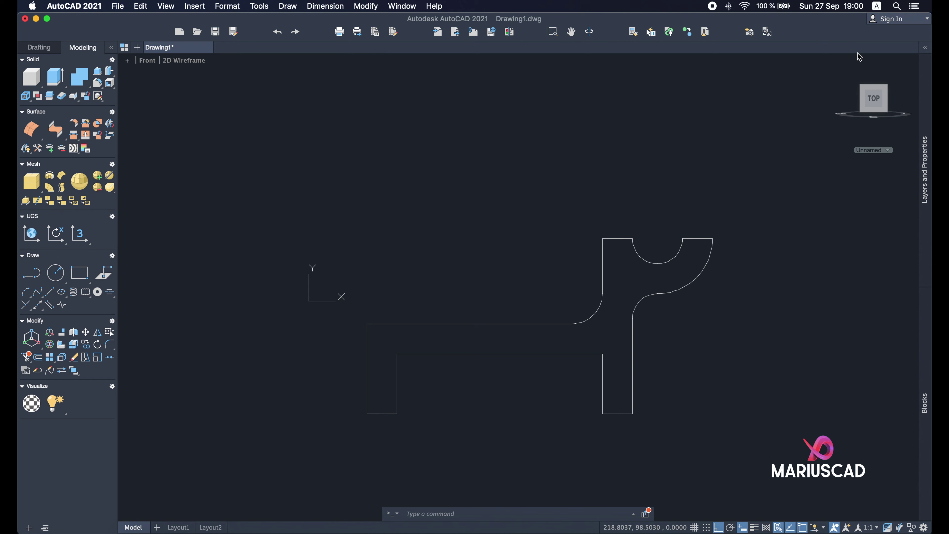
Switch to an isometric view and press-pull the closed profile into a 3D solid
{"action": "left_click", "coordinate": [841, 62]}
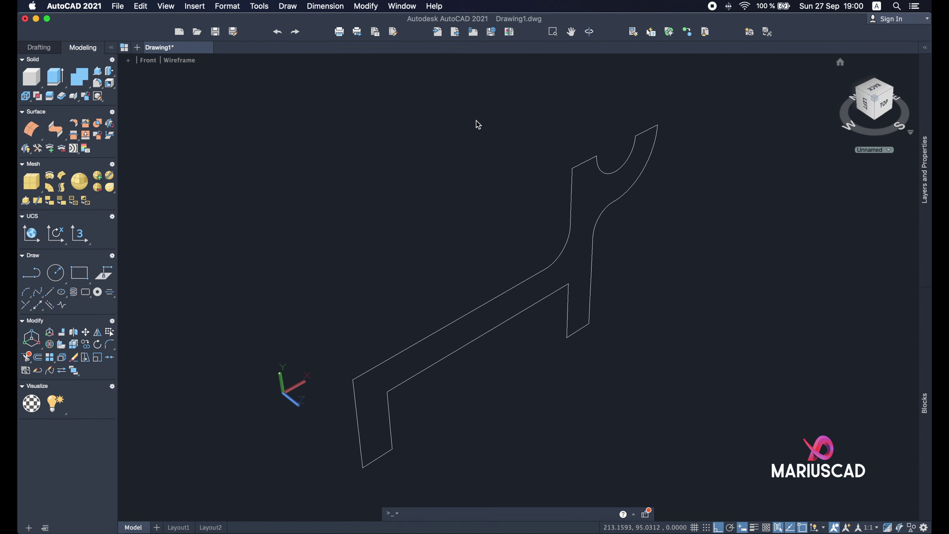
{"action": "left_click", "coordinate": [96, 75]}
{"action": "left_click", "coordinate": [581, 304]}
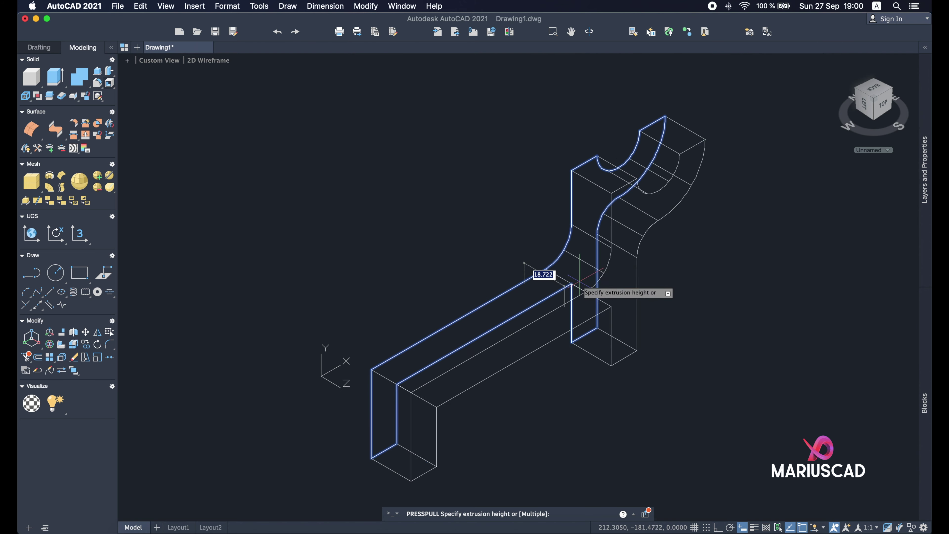
{"action": "left_click", "coordinate": [435, 178]}
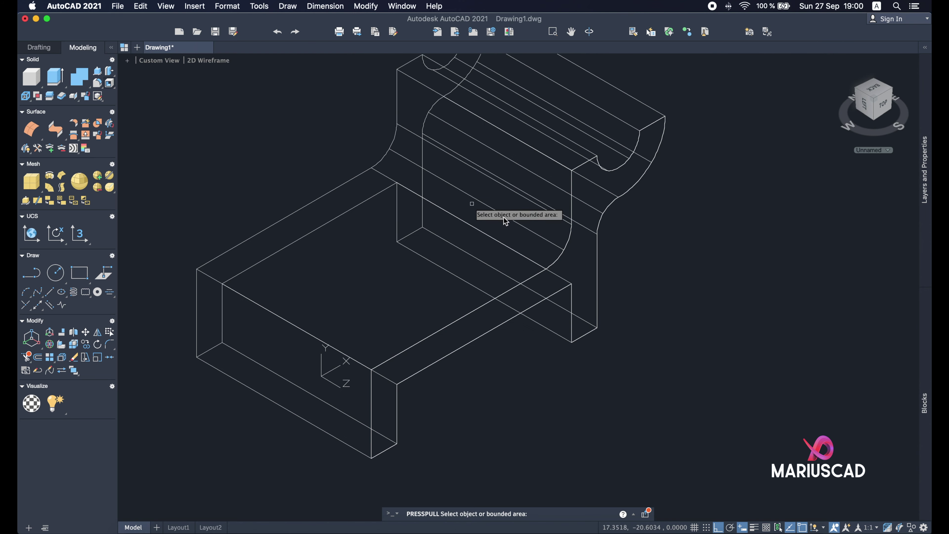
{"action": "middle_click_drag", "start_coordinate": [529, 294], "coordinate": [635, 258], "text": "shift"}
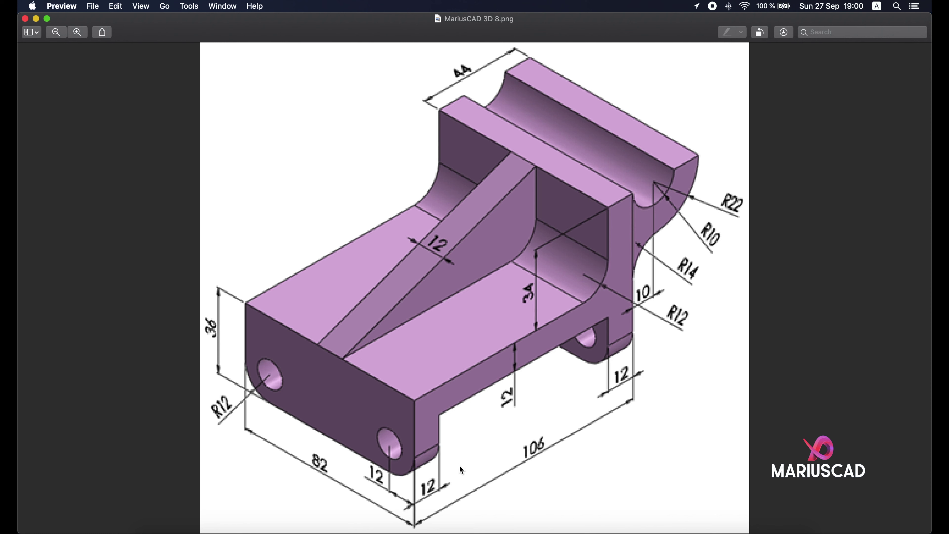
Draw a 12 by 8 rectangle on the end face of the bracket's right leg
{"action": "left_click", "coordinate": [36, 19]}
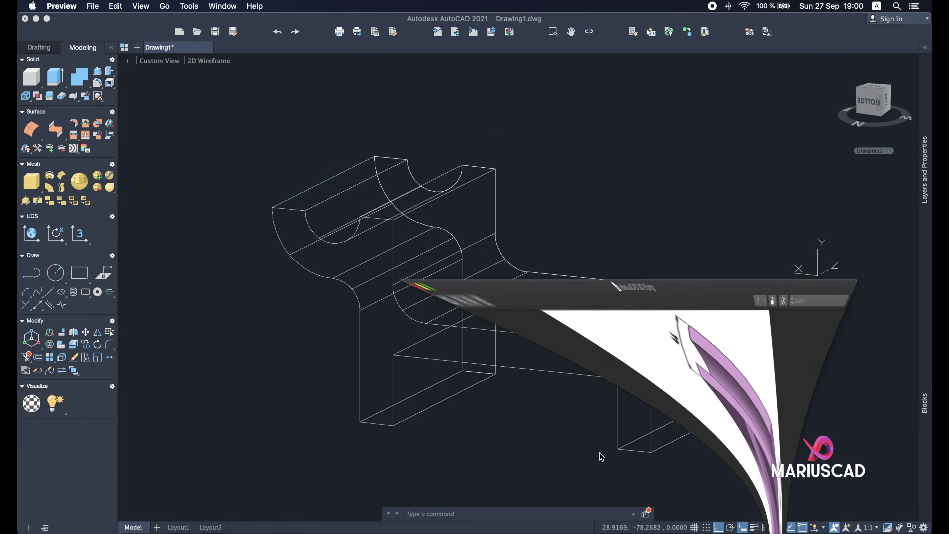
{"action": "middle_click_drag", "start_coordinate": [713, 429], "coordinate": [530, 408], "text": "shift"}
{"action": "type", "text": "rect"}
{"action": "key", "text": "Return"}
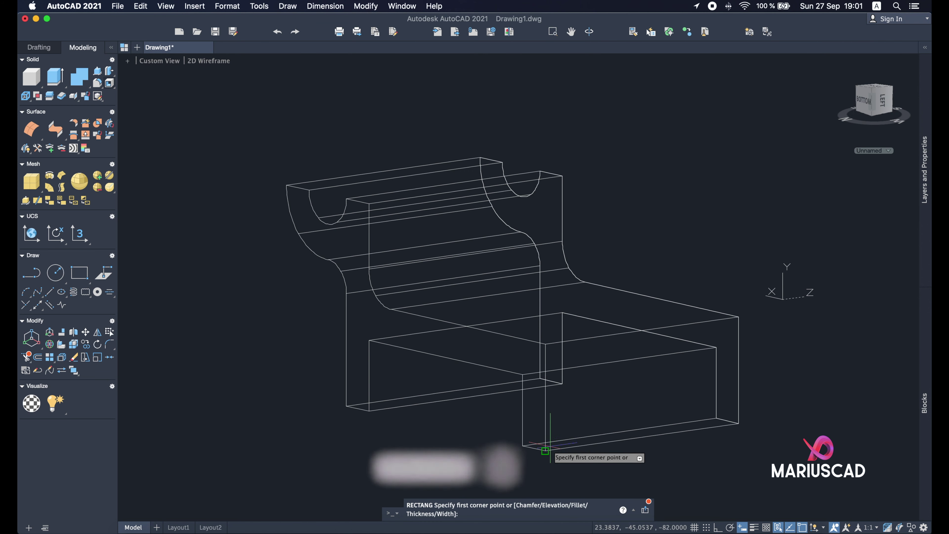
{"action": "left_click", "coordinate": [557, 432]}
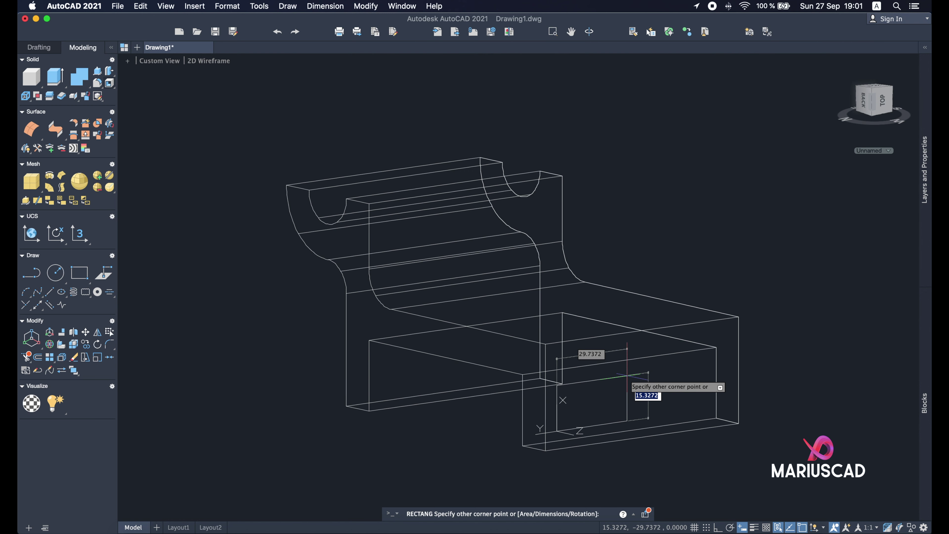
{"action": "type", "text": "12"}
{"action": "key", "text": "Tab"}
{"action": "type", "text": "8"}
{"action": "key", "text": "Return"}
{"action": "left_click", "coordinate": [589, 405]}
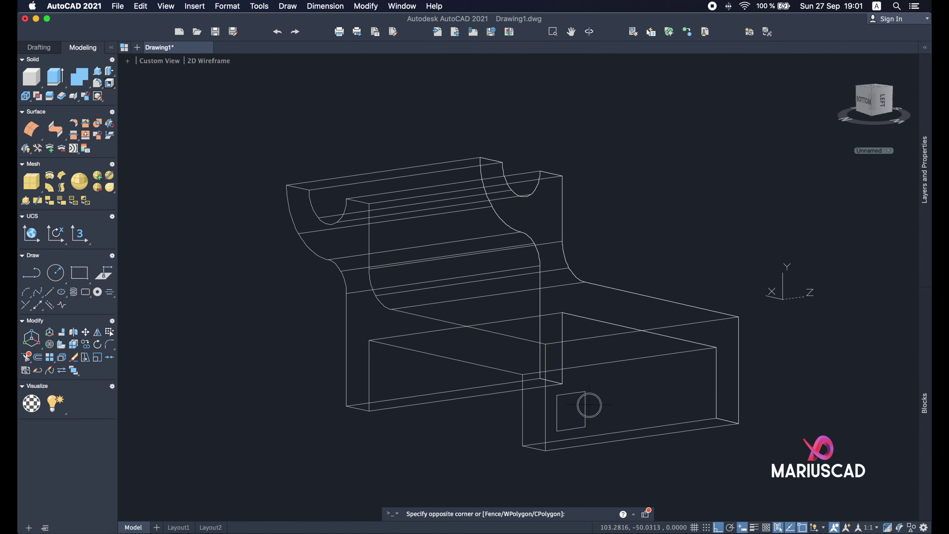
Move the small rectangle onto the corner of the block's end face
{"action": "left_click", "coordinate": [580, 406]}
{"action": "type", "text": "m"}
{"action": "key", "text": "Return"}
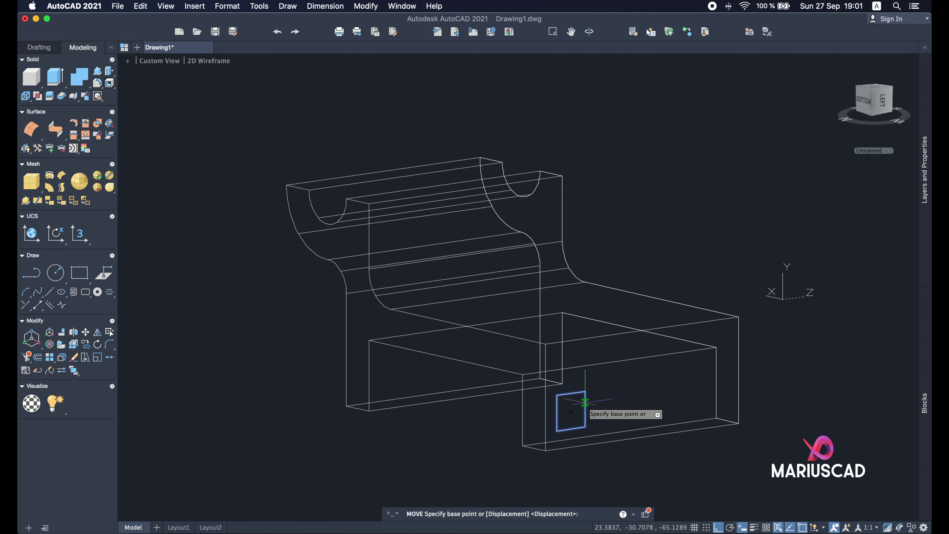
{"action": "left_click", "coordinate": [557, 430]}
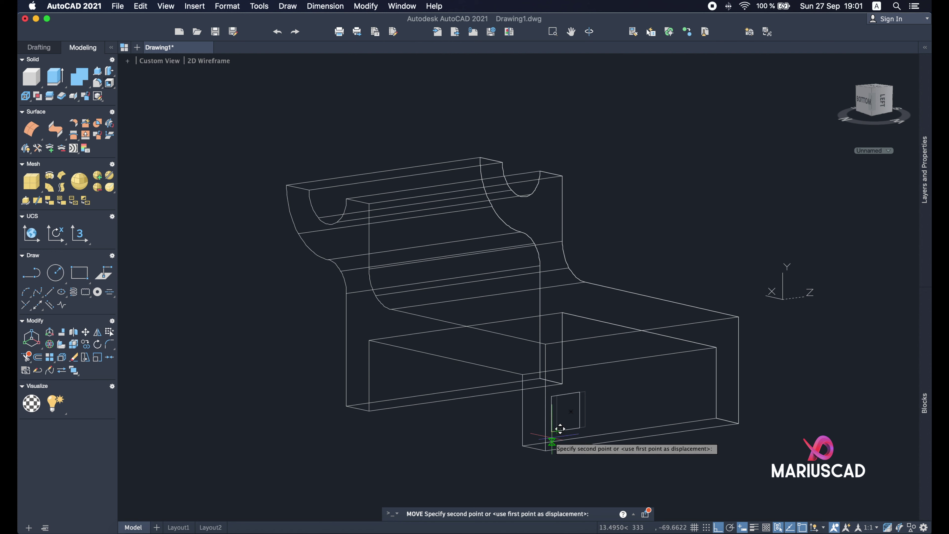
{"action": "left_click", "coordinate": [547, 448]}
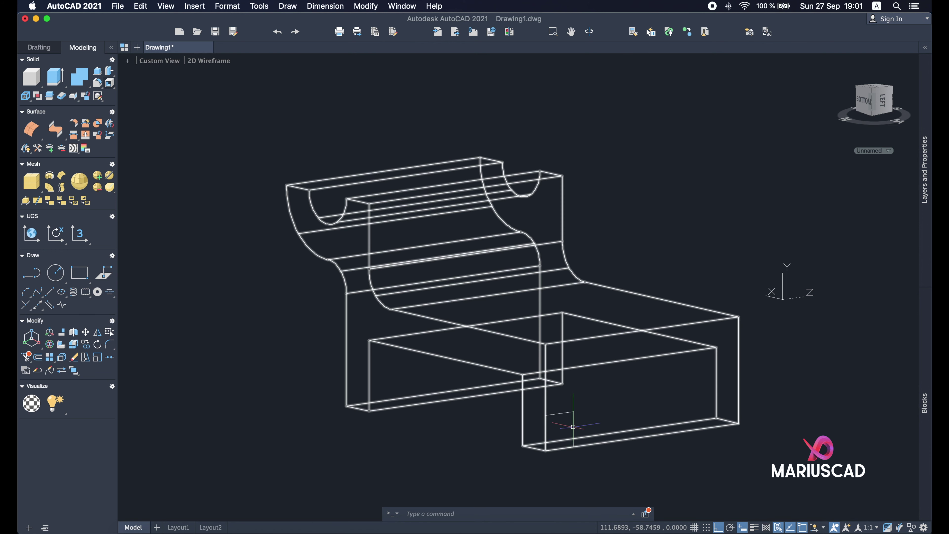
Draw a radius 6 circle centred on the rectangle's corner
{"action": "type", "text": "cir"}
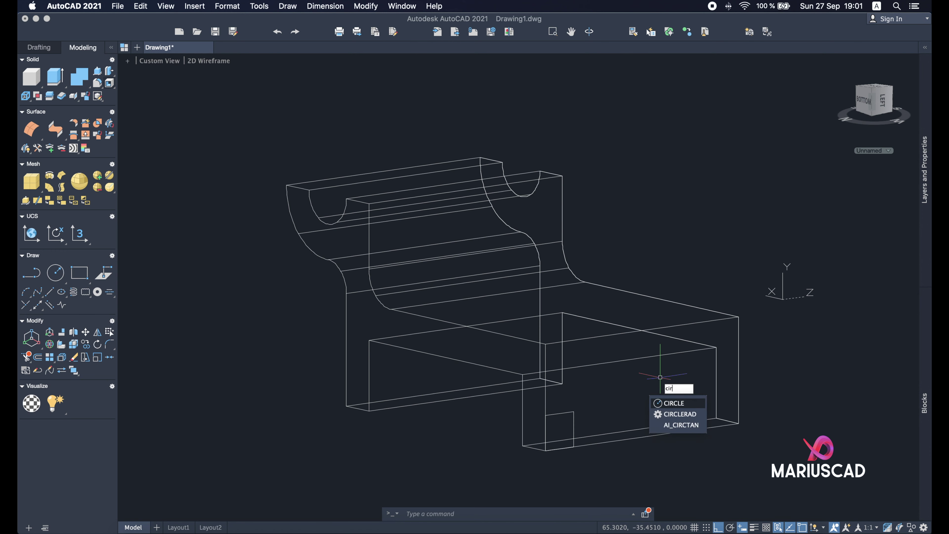
{"action": "key", "text": "Return"}
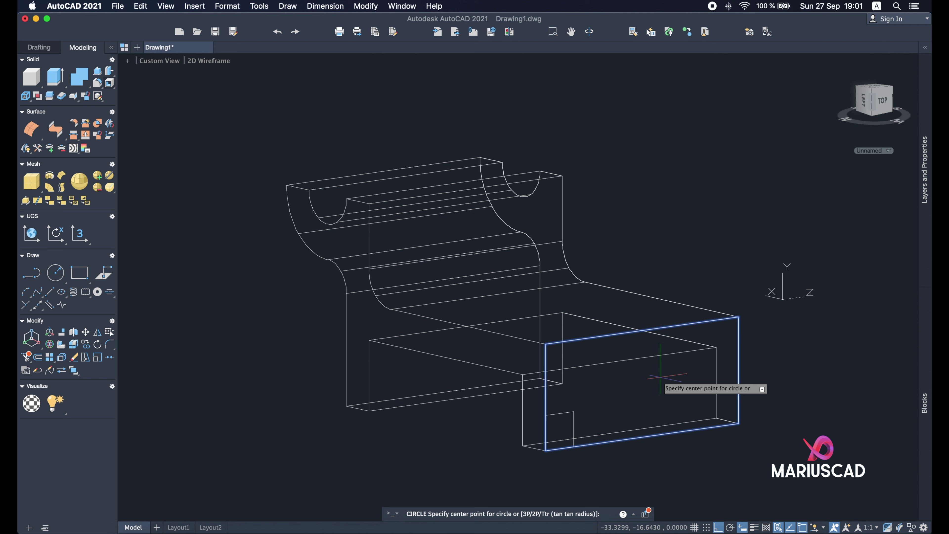
{"action": "left_click", "coordinate": [573, 412]}
{"action": "type", "text": "6"}
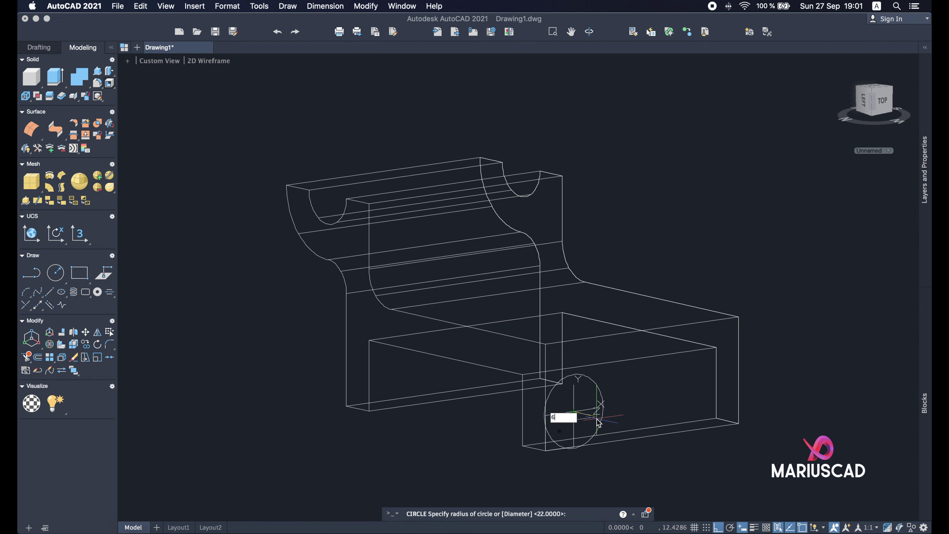
{"action": "key", "text": "Return"}
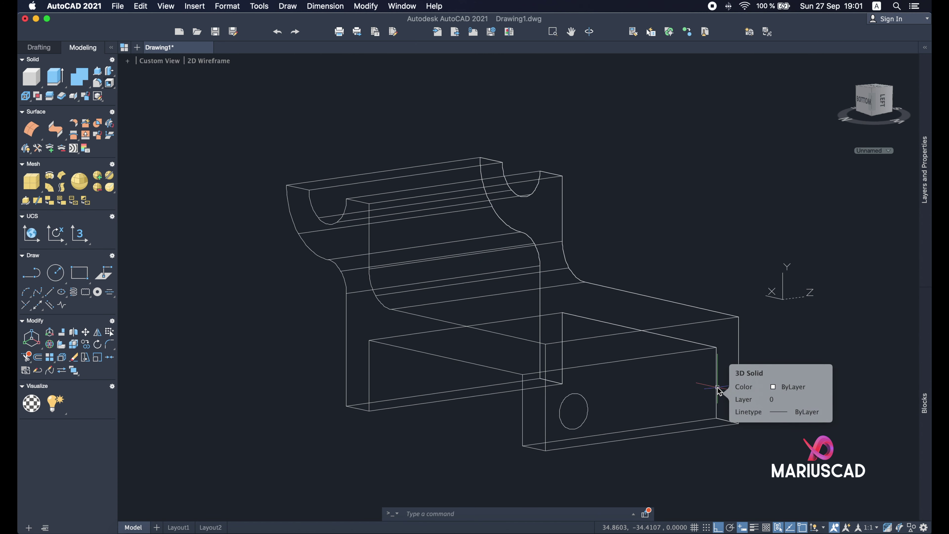
{"action": "scroll", "coordinate": [678, 392], "scroll_direction": "down", "scroll_amount": 3}
{"action": "scroll", "coordinate": [678, 391], "scroll_direction": "right", "scroll_amount": 3}
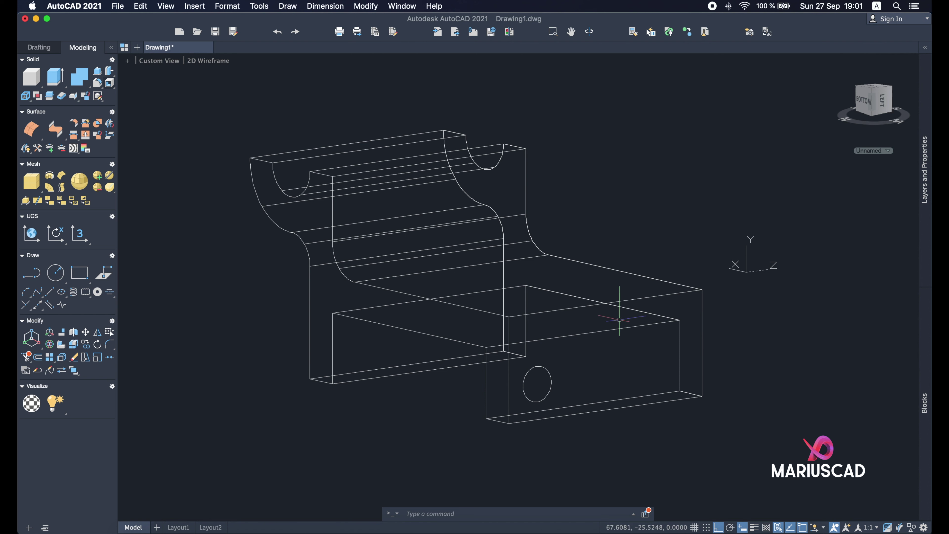
Start mirroring the circle, cancel it, and switch to a straight-on left side view
{"action": "type", "text": "mirror"}
{"action": "key", "text": "Return"}
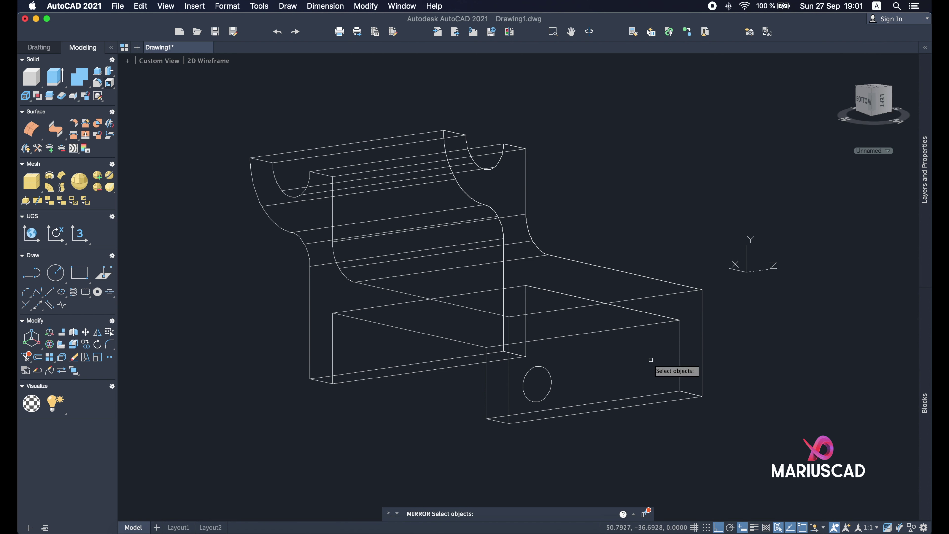
{"action": "left_click", "coordinate": [552, 383]}
{"action": "key", "text": "Return"}
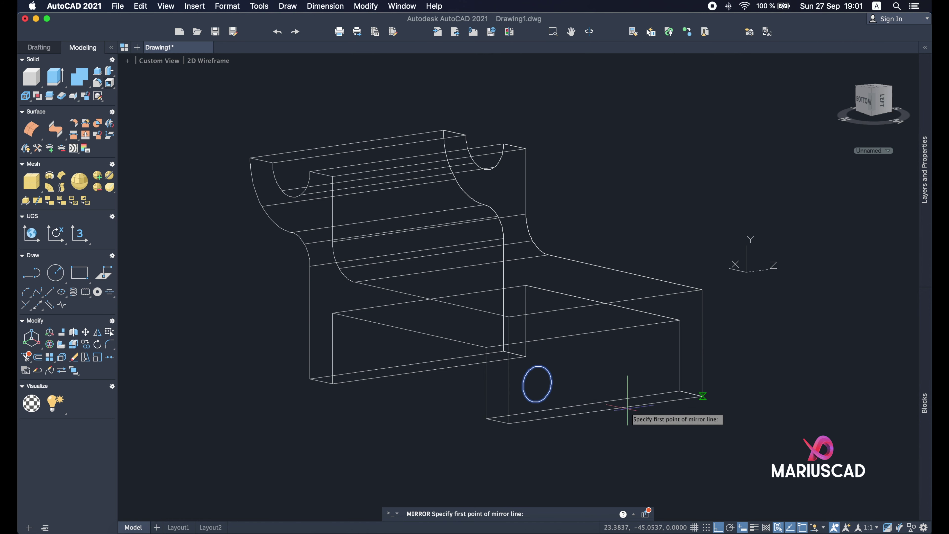
{"action": "key", "text": "Escape"}
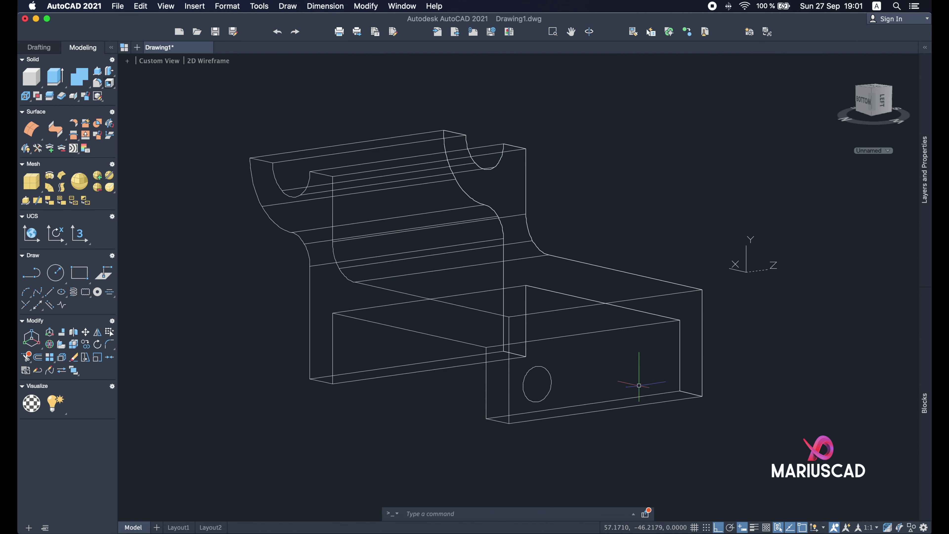
{"action": "left_click_drag", "start_coordinate": [875, 100], "coordinate": [879, 108]}
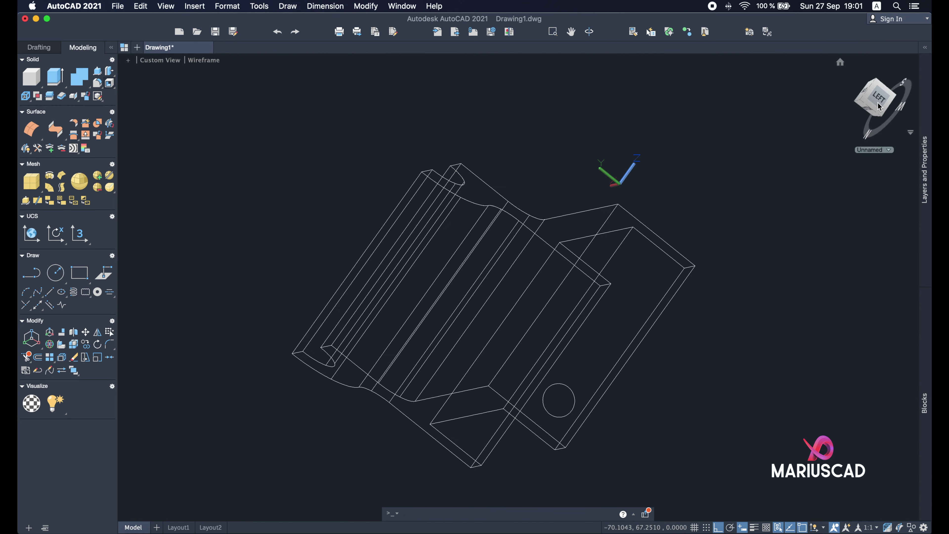
{"action": "left_click", "coordinate": [879, 108]}
Turn the left view a quarter turn and align the UCS with the current view
{"action": "left_click", "coordinate": [913, 71]}
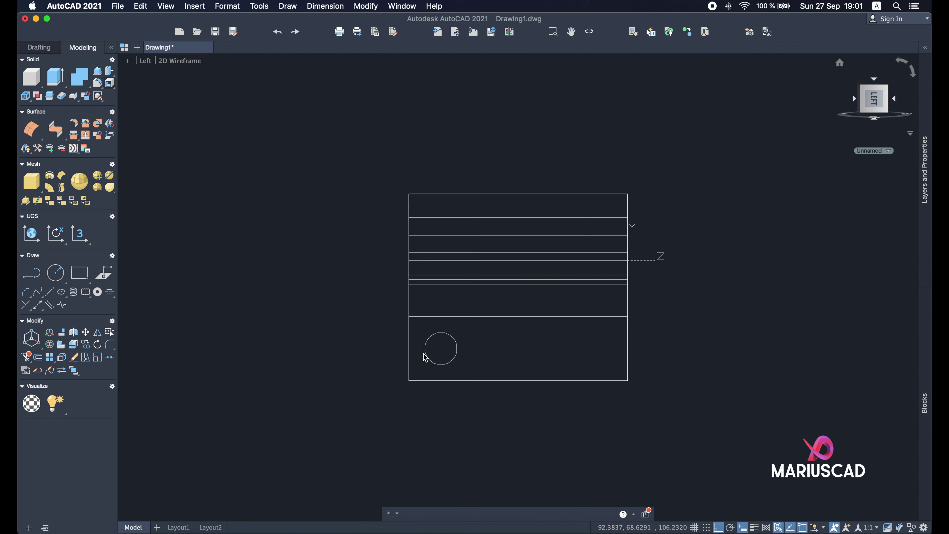
{"action": "left_click", "coordinate": [259, 5]}
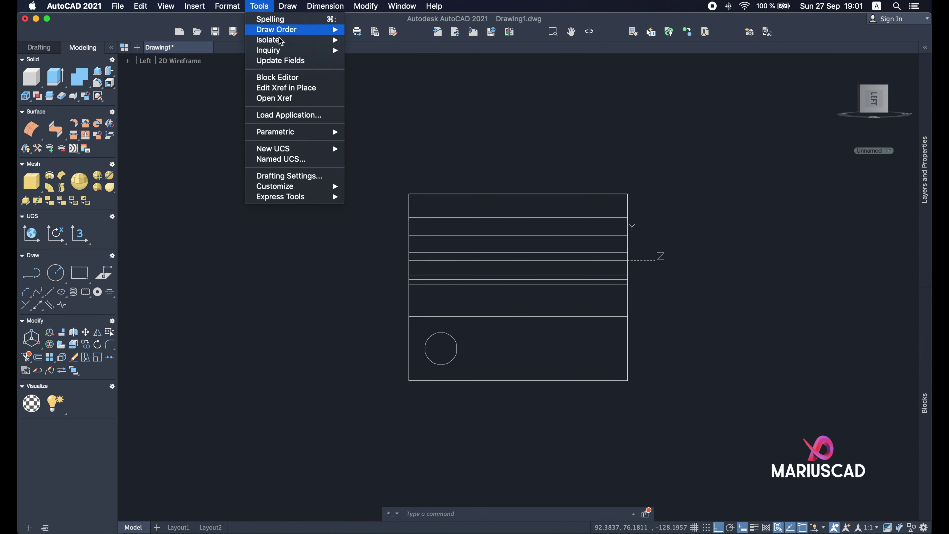
{"action": "mouse_move", "coordinate": [312, 149]}
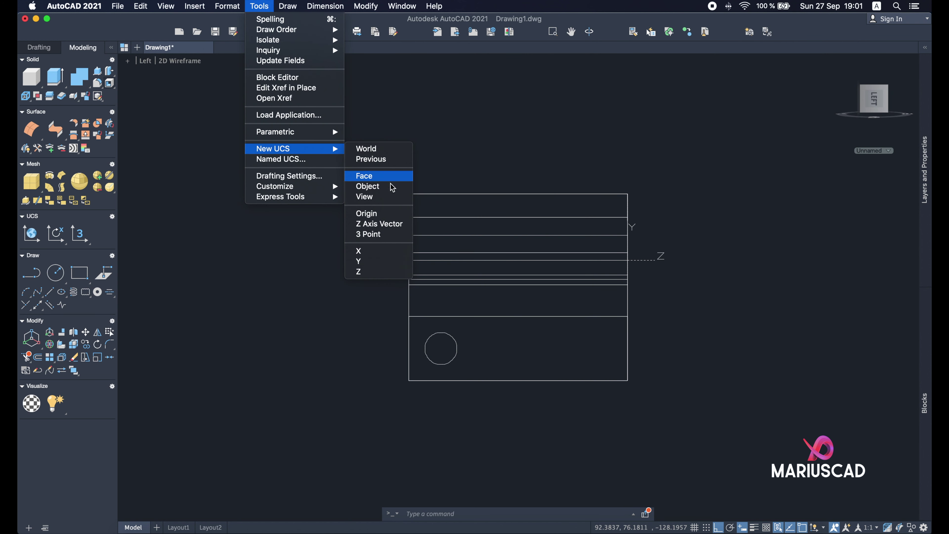
{"action": "left_click", "coordinate": [391, 198]}
{"action": "scroll", "coordinate": [614, 266], "scroll_direction": "up", "scroll_amount": 2}
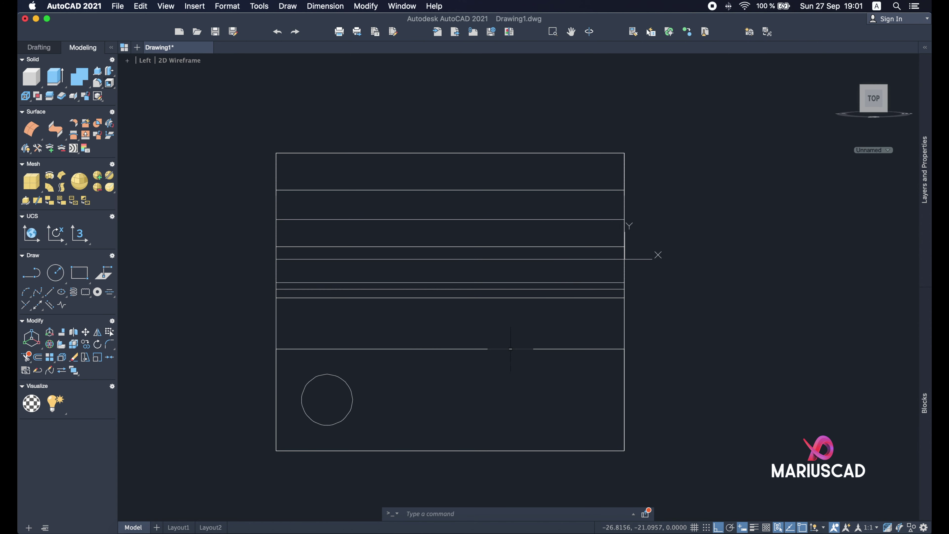
{"action": "scroll", "coordinate": [511, 349], "scroll_direction": "down", "scroll_amount": 3}
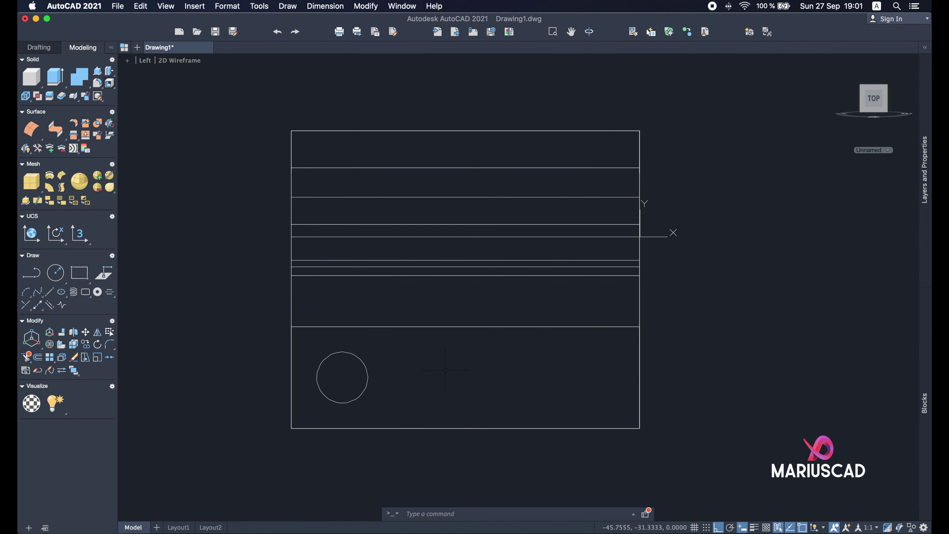
Mirror the circle about a vertical line from the block's bottom midpoint, keeping the original
{"action": "type", "text": "mirror"}
{"action": "key", "text": "Return"}
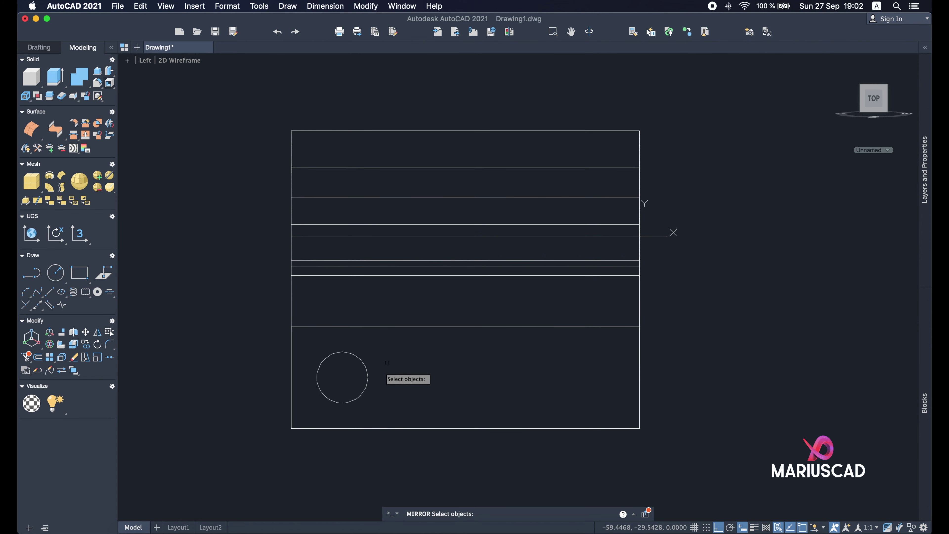
{"action": "left_click", "coordinate": [356, 358]}
{"action": "key", "text": "Return"}
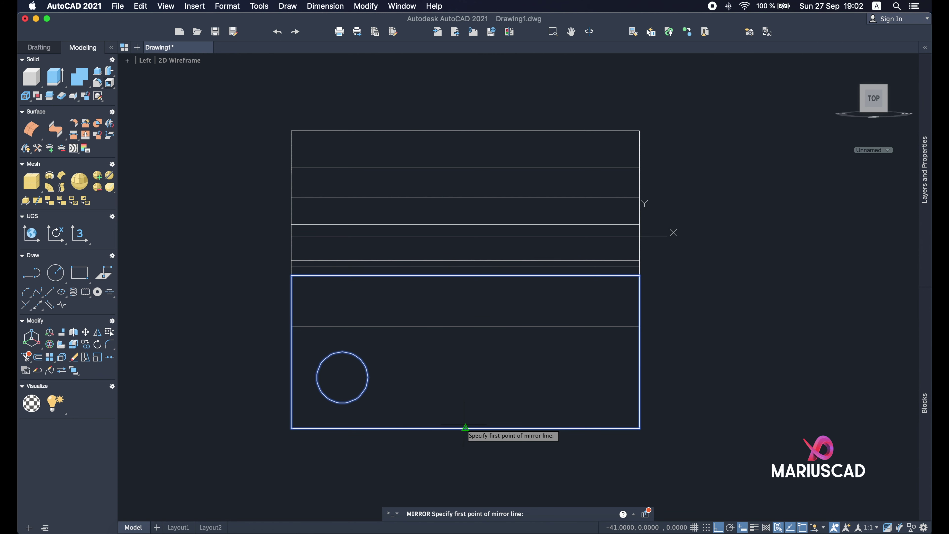
{"action": "left_click", "coordinate": [465, 427]}
{"action": "middle_click_drag", "start_coordinate": [471, 484], "coordinate": [457, 283]}
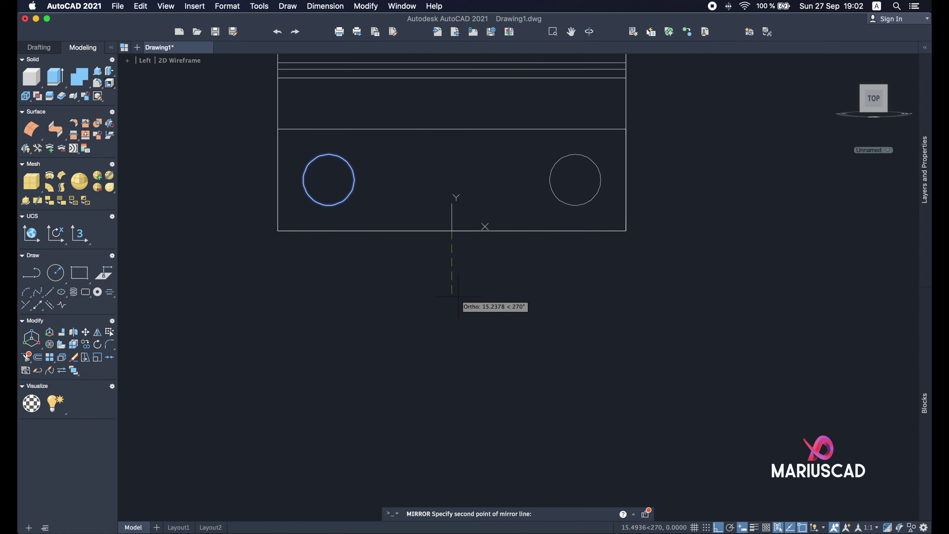
{"action": "left_click", "coordinate": [457, 380]}
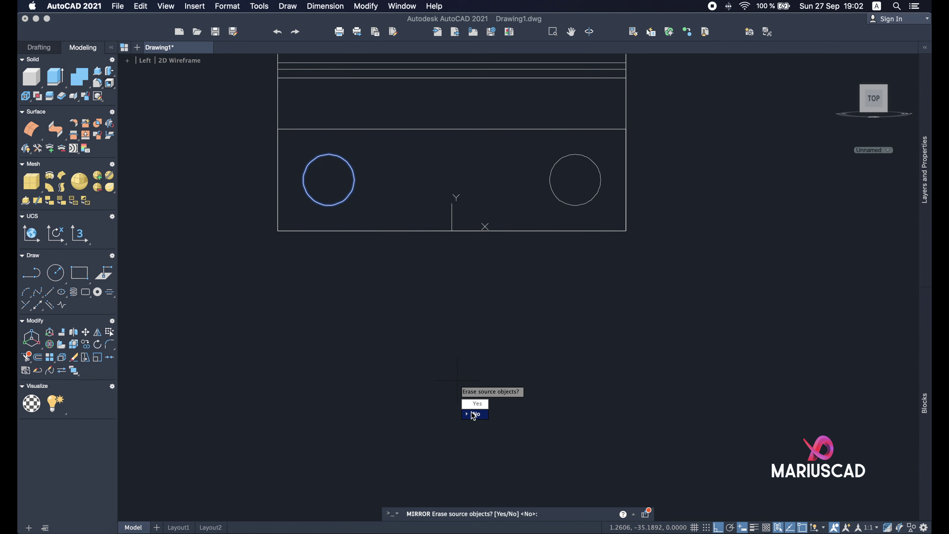
{"action": "key", "text": "Return"}
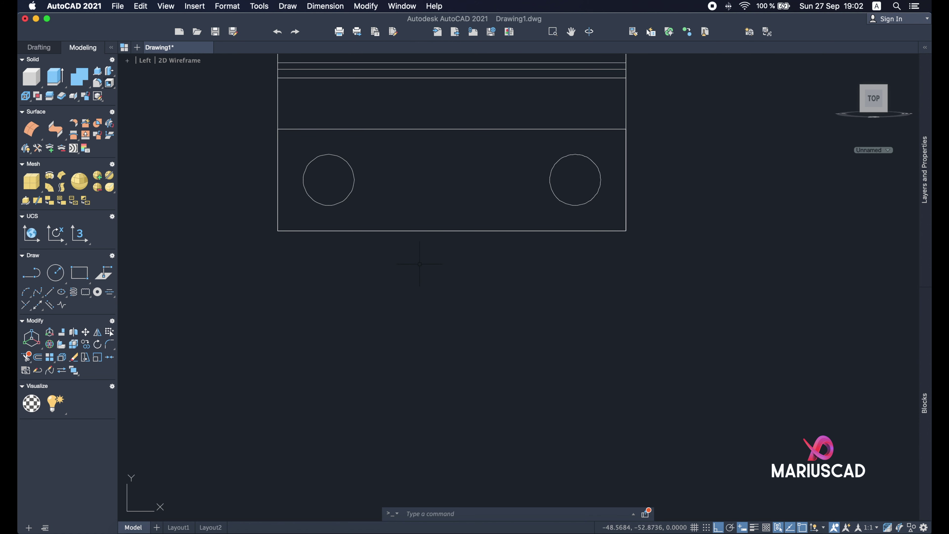
{"action": "middle_click_drag", "start_coordinate": [420, 264], "coordinate": [513, 304], "text": "shift"}
Press-pull the end-face and front-face circles through the flanges to cut cylindrical holes
{"action": "scroll", "coordinate": [478, 228], "scroll_direction": "down", "scroll_amount": 3}
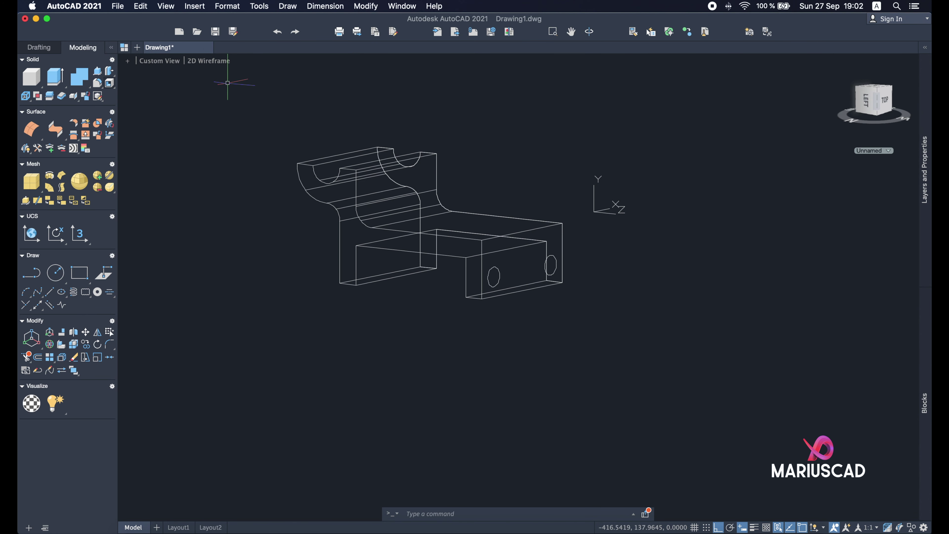
{"action": "left_click", "coordinate": [99, 73]}
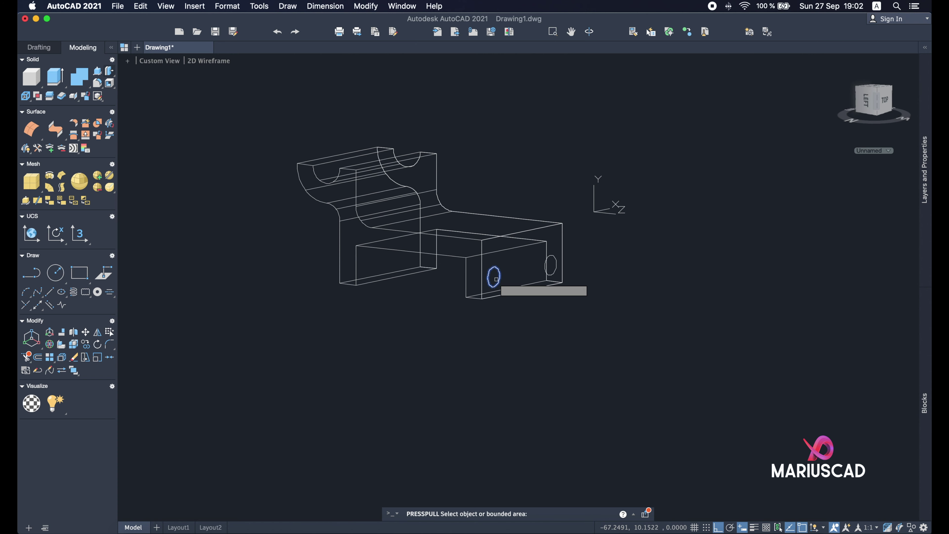
{"action": "left_click", "coordinate": [496, 279]}
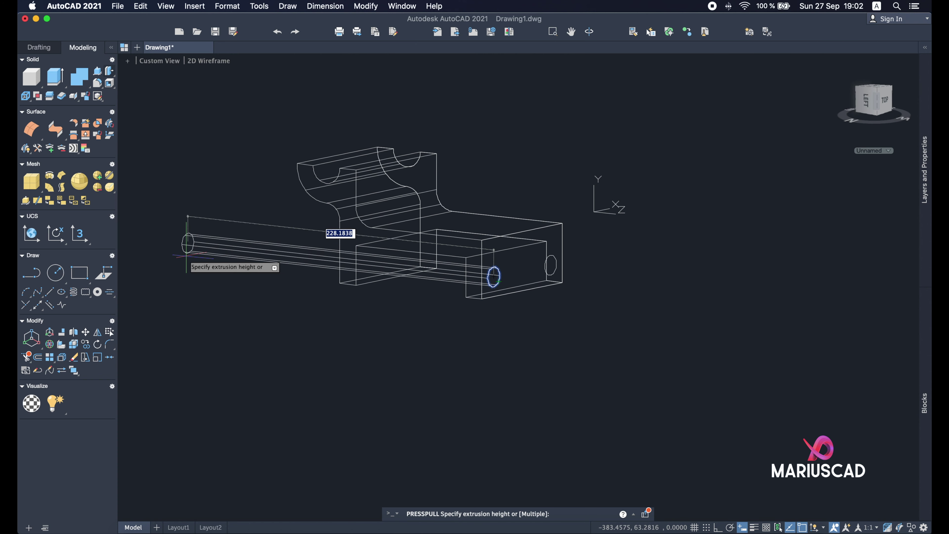
{"action": "left_click", "coordinate": [186, 257]}
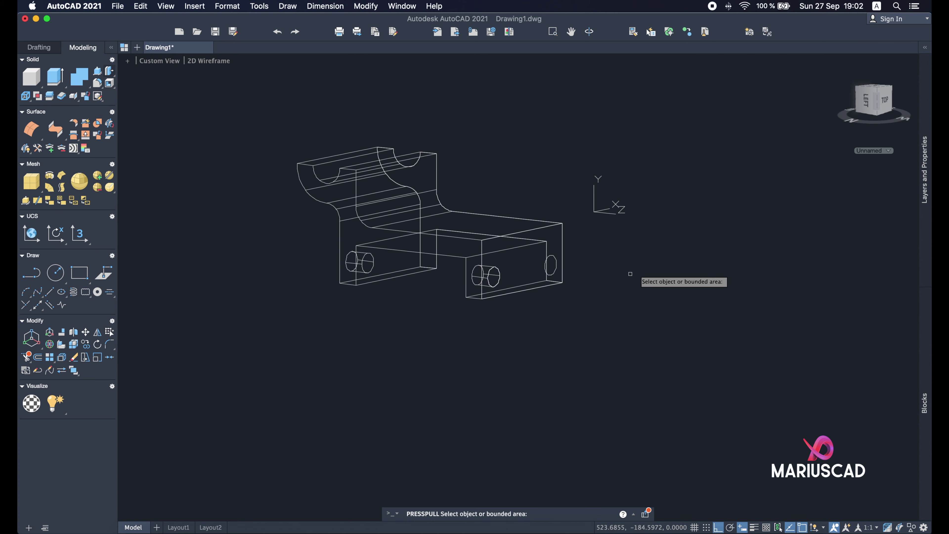
{"action": "middle_click_drag", "start_coordinate": [631, 274], "coordinate": [400, 298], "text": "shift"}
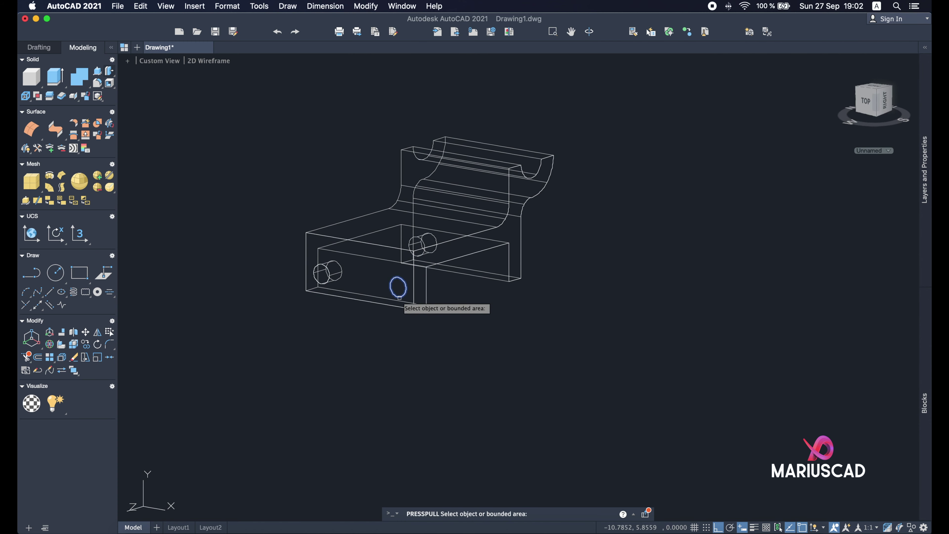
{"action": "left_click", "coordinate": [400, 298]}
{"action": "left_click", "coordinate": [649, 262]}
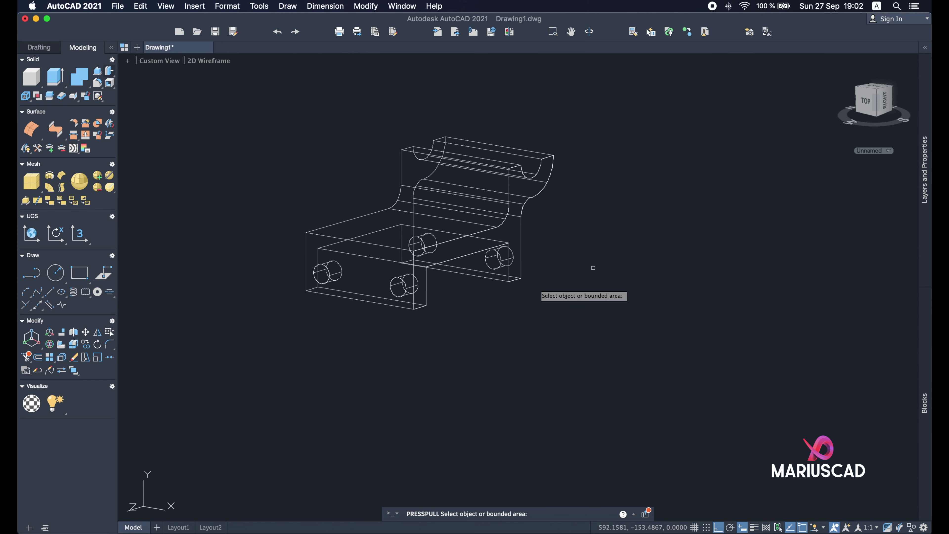
{"action": "key", "text": "Escape"}
{"action": "middle_click_drag", "start_coordinate": [373, 339], "coordinate": [286, 110], "text": "shift"}
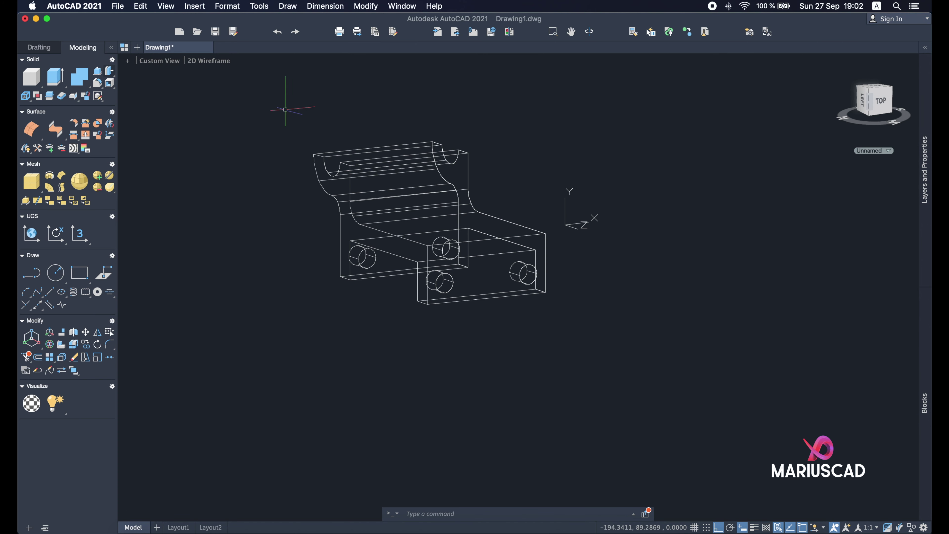
Switch the model to Shaded with Edges and orbit to inspect it
{"action": "left_click", "coordinate": [204, 62]}
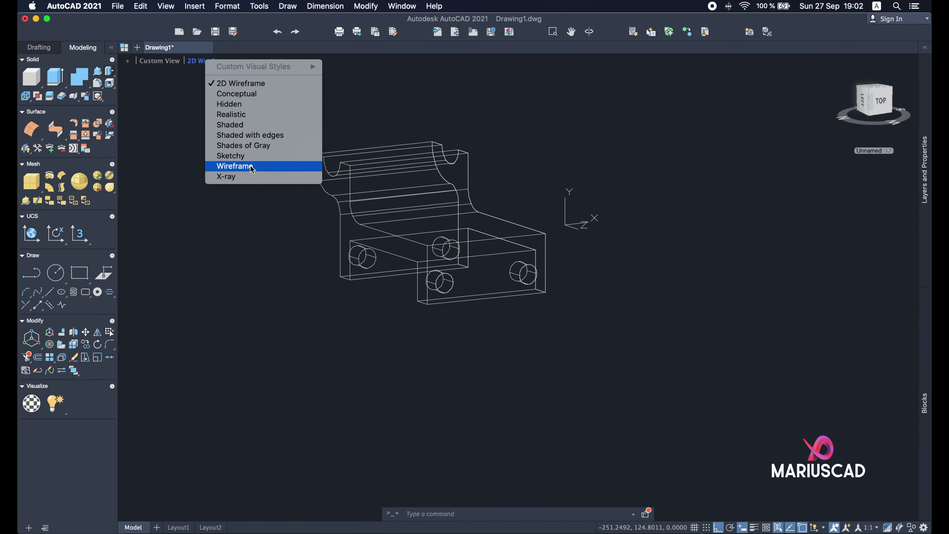
{"action": "left_click", "coordinate": [258, 135]}
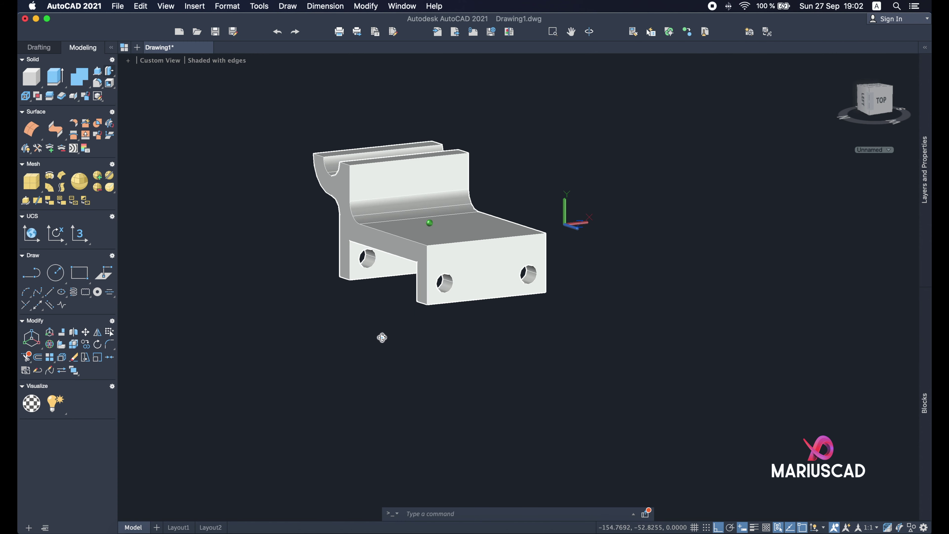
{"action": "middle_click_drag", "start_coordinate": [382, 338], "coordinate": [392, 299], "text": "shift"}
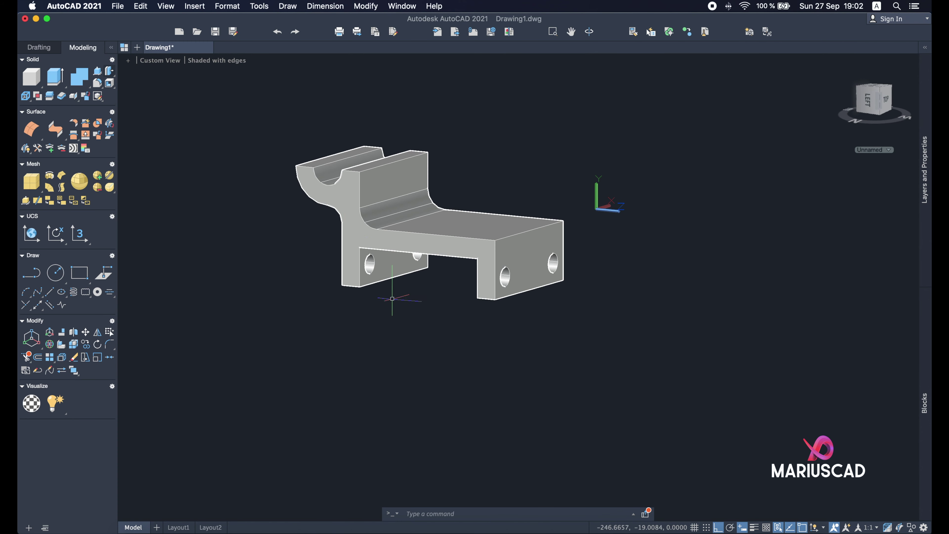
Return the model to 2D Wireframe and bring up the bracket reference in Preview
{"action": "left_click", "coordinate": [232, 62]}
{"action": "left_click", "coordinate": [248, 86]}
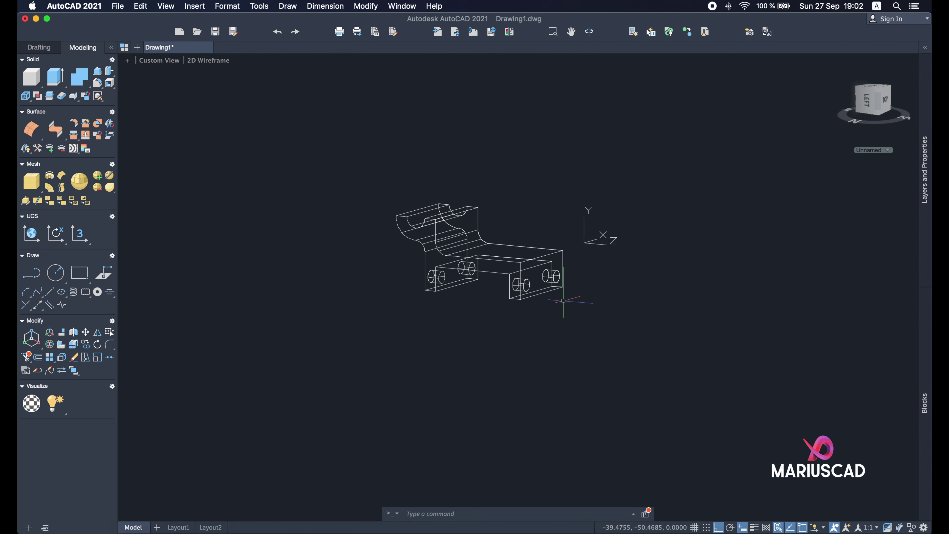
{"action": "left_click", "coordinate": [761, 504]}
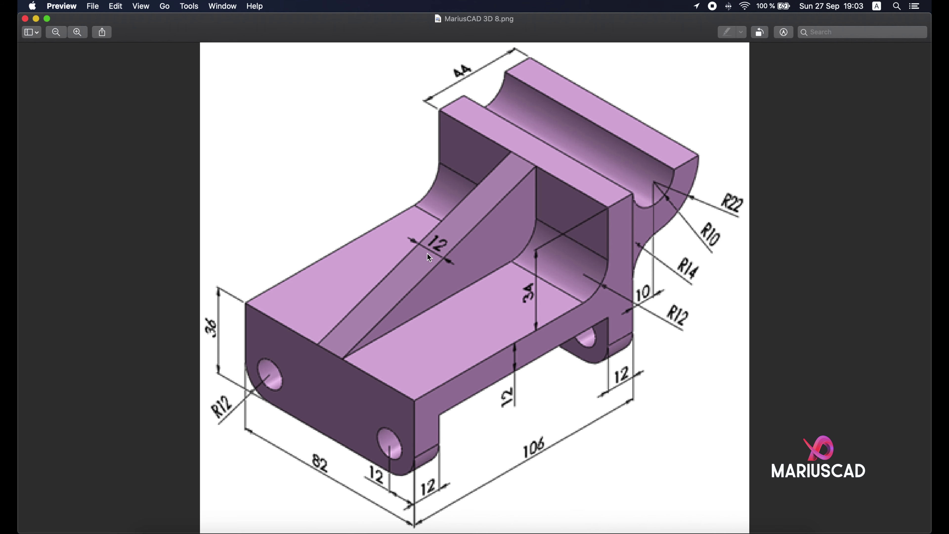
Minimise the MariusCAD 3D 8.png reference window to return to AutoCAD
{"action": "left_click", "coordinate": [36, 19]}
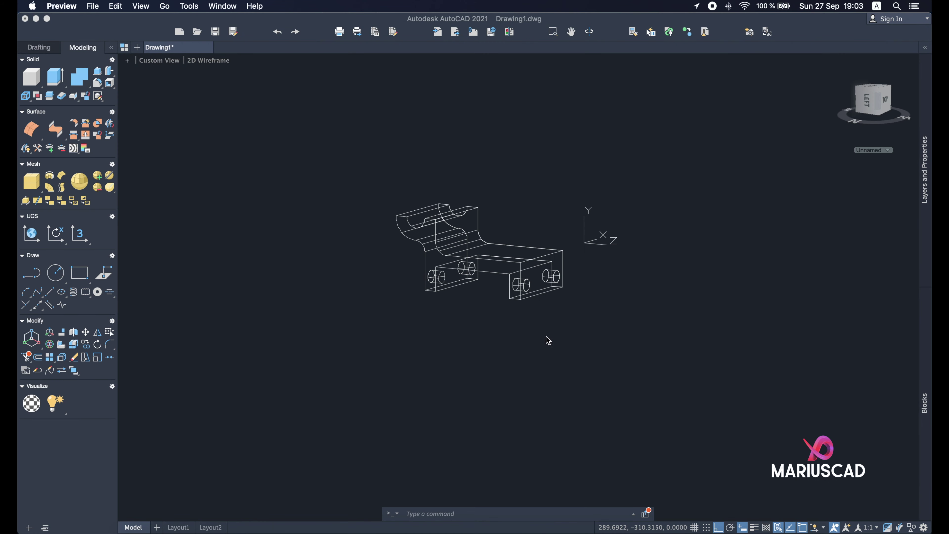
Draw a rectangle snapped to opposite corners of the lower block's front face
{"action": "scroll", "coordinate": [539, 297], "scroll_direction": "up", "scroll_amount": 5}
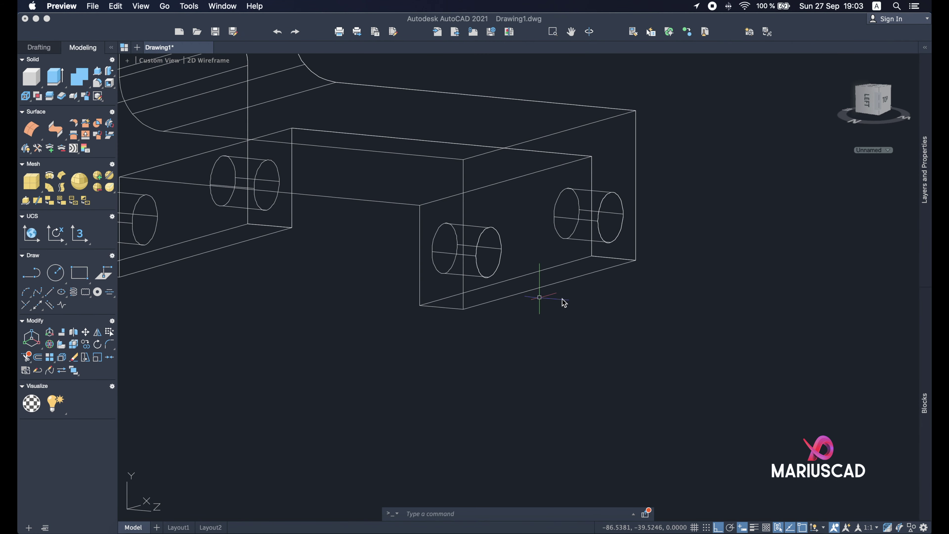
{"action": "left_click", "coordinate": [610, 328]}
{"action": "middle_click_drag", "start_coordinate": [678, 297], "coordinate": [589, 321], "text": "shift"}
{"action": "type", "text": "re"}
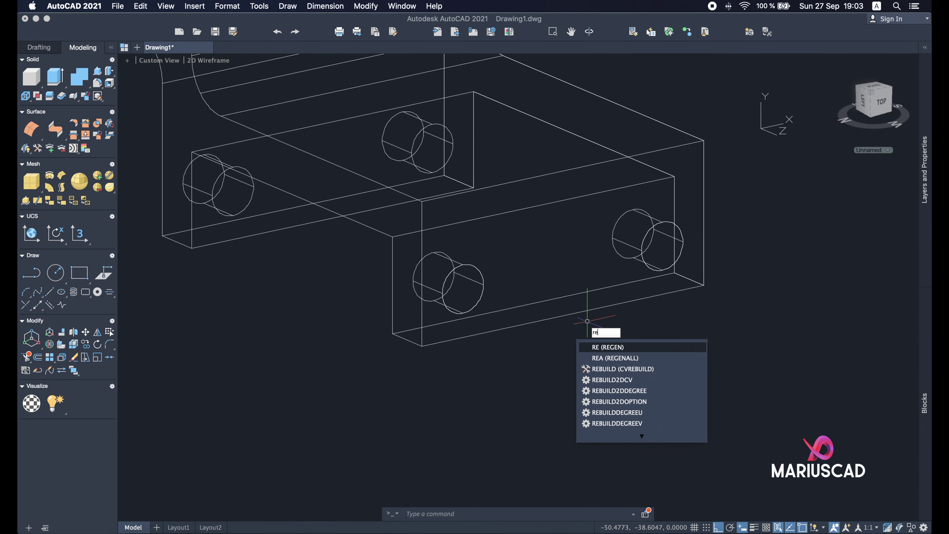
{"action": "type", "text": "c"}
{"action": "key", "text": "Return"}
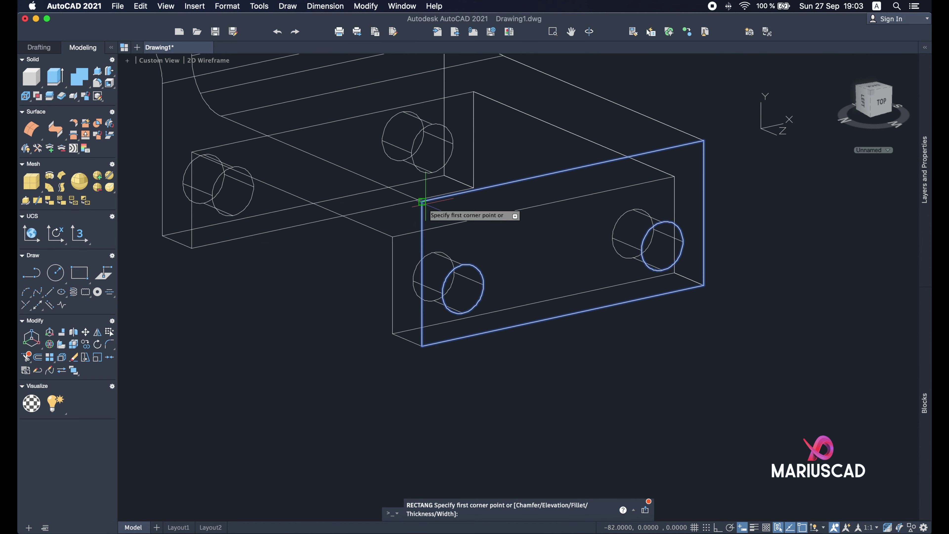
{"action": "left_click", "coordinate": [422, 202]}
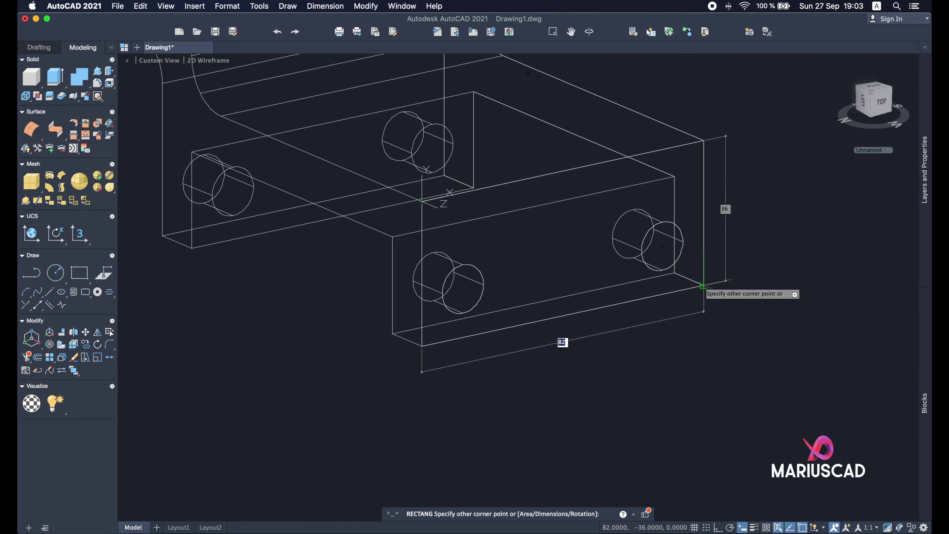
{"action": "left_click", "coordinate": [702, 286]}
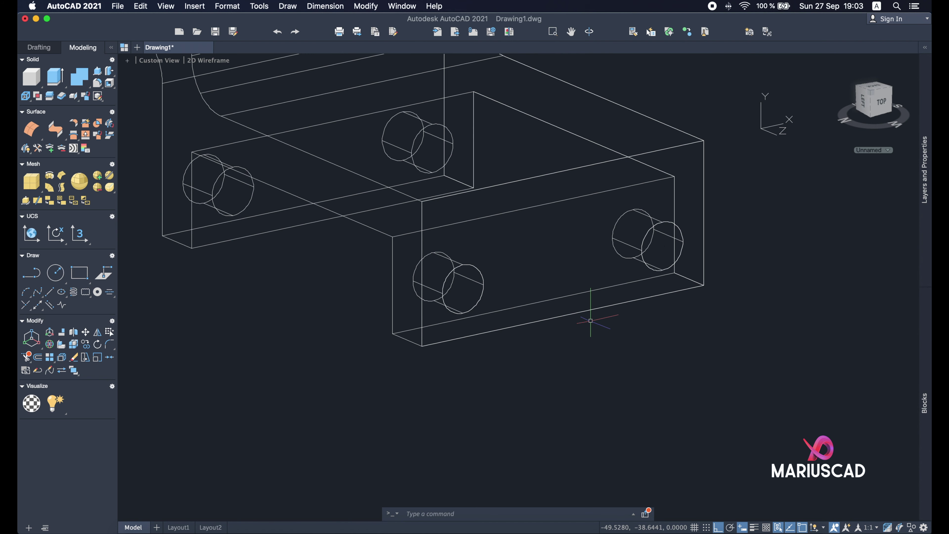
{"action": "key", "text": "Return"}
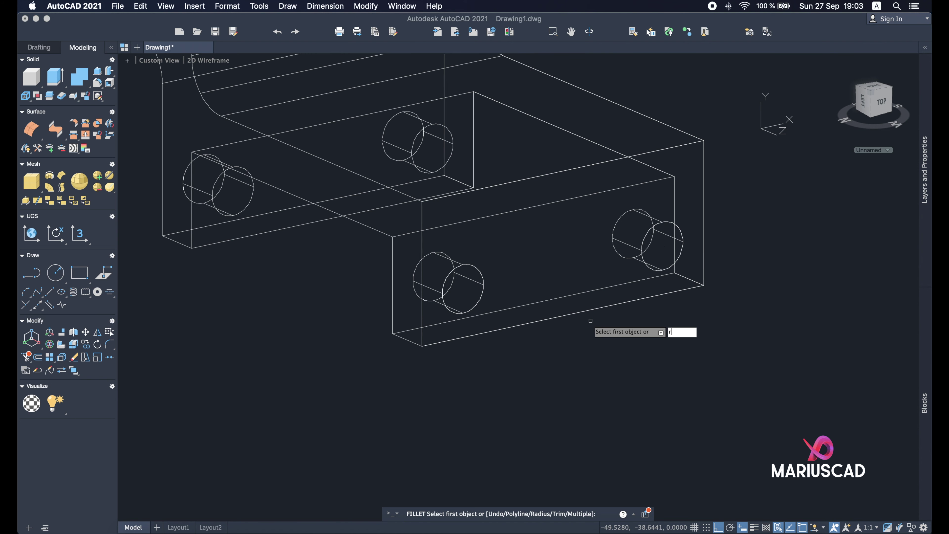
Fillet the rectangle's bottom-left and bottom-right corners with radius 12
{"action": "key", "text": "Return"}
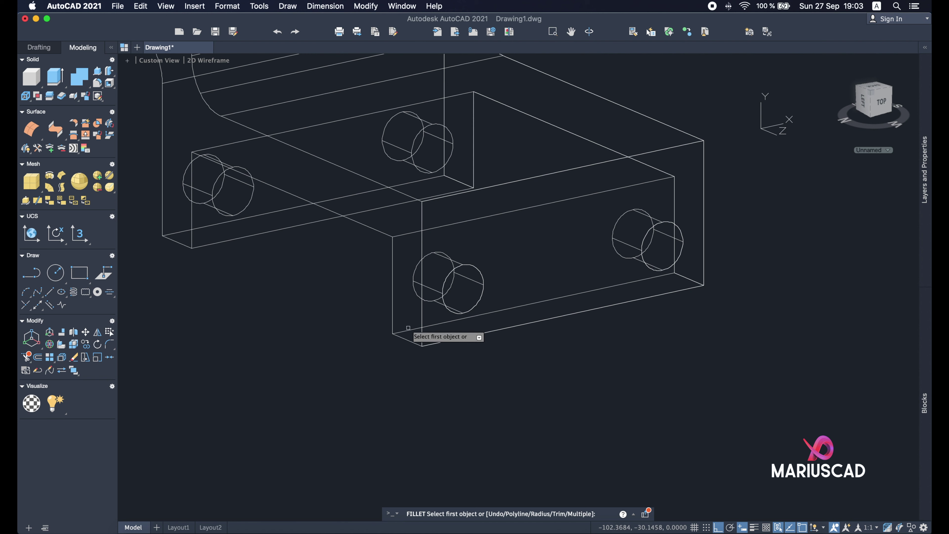
{"action": "left_click", "coordinate": [421, 321]}
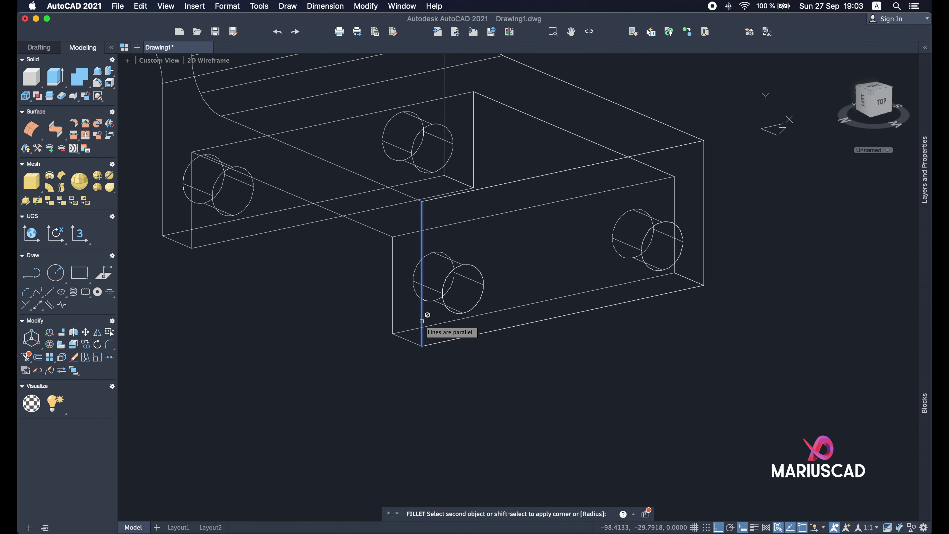
{"action": "left_click", "coordinate": [449, 342]}
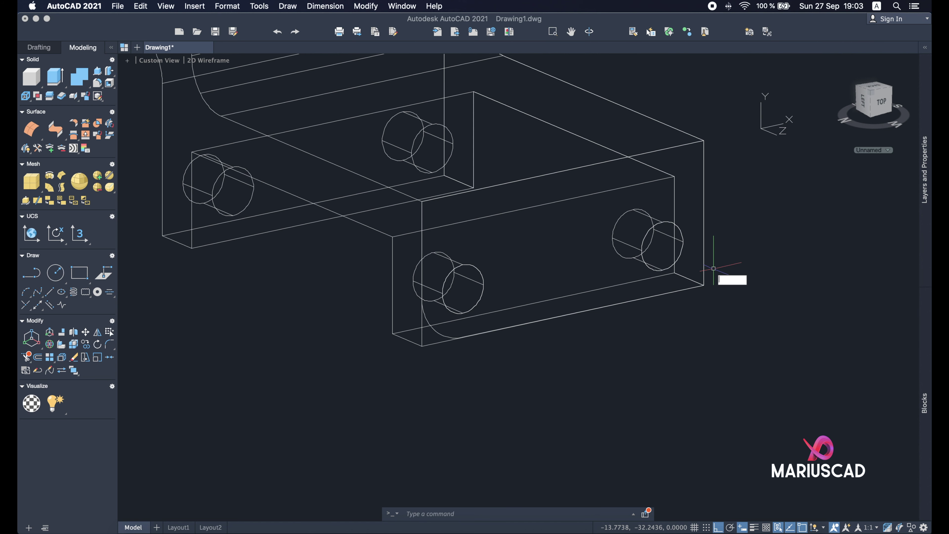
{"action": "type", "text": "fillet"}
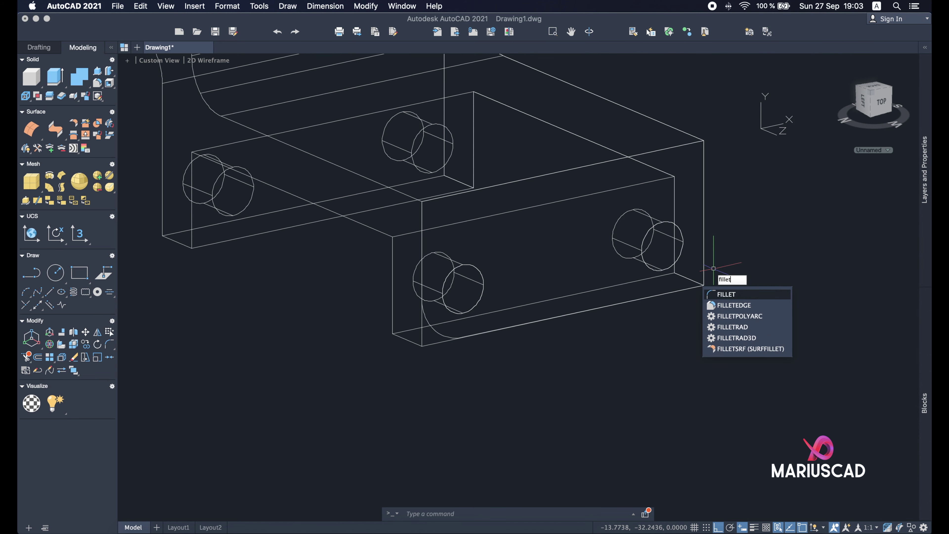
{"action": "key", "text": "Return"}
{"action": "type", "text": "r"}
{"action": "key", "text": "Return"}
{"action": "key", "text": "Return"}
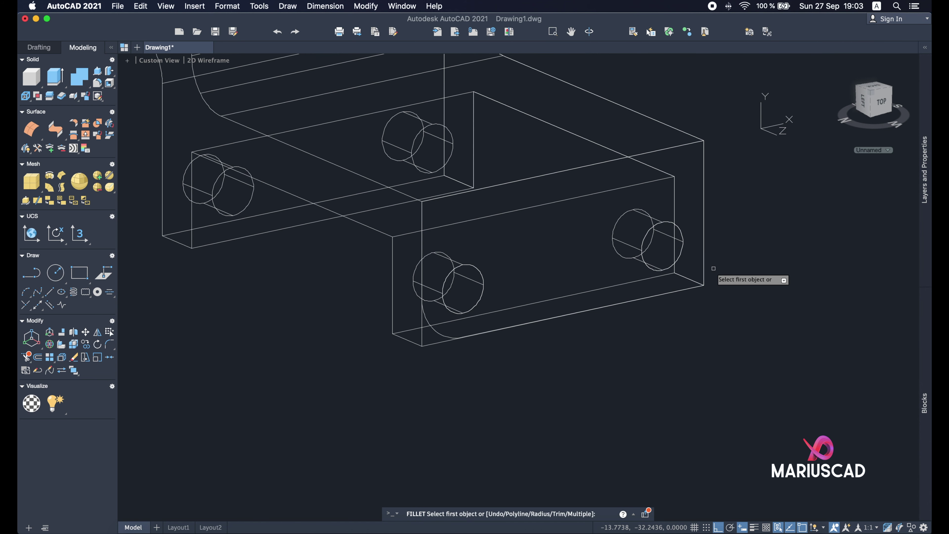
{"action": "left_click", "coordinate": [703, 277]}
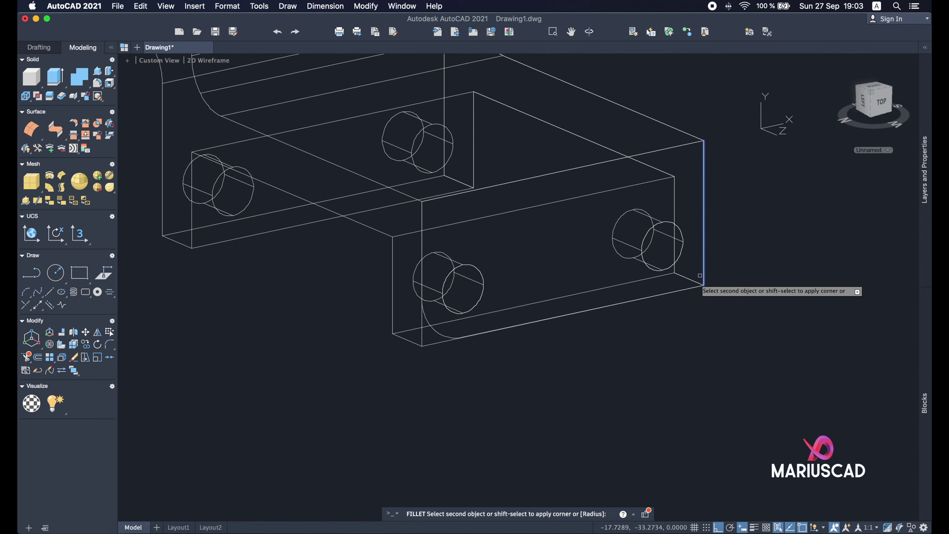
{"action": "left_click", "coordinate": [689, 289]}
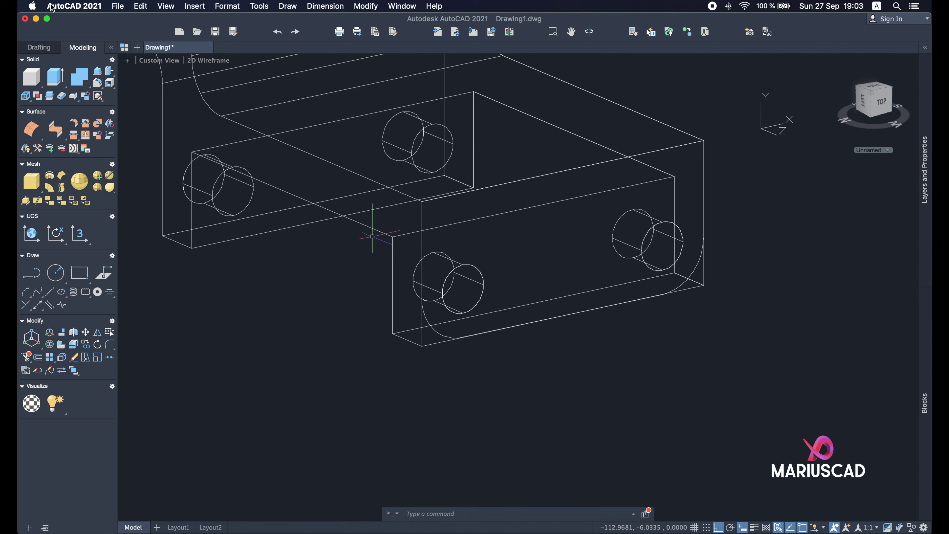
Press-pull both corner pieces outside the arcs back through the block to the rear face
{"action": "left_click", "coordinate": [96, 75]}
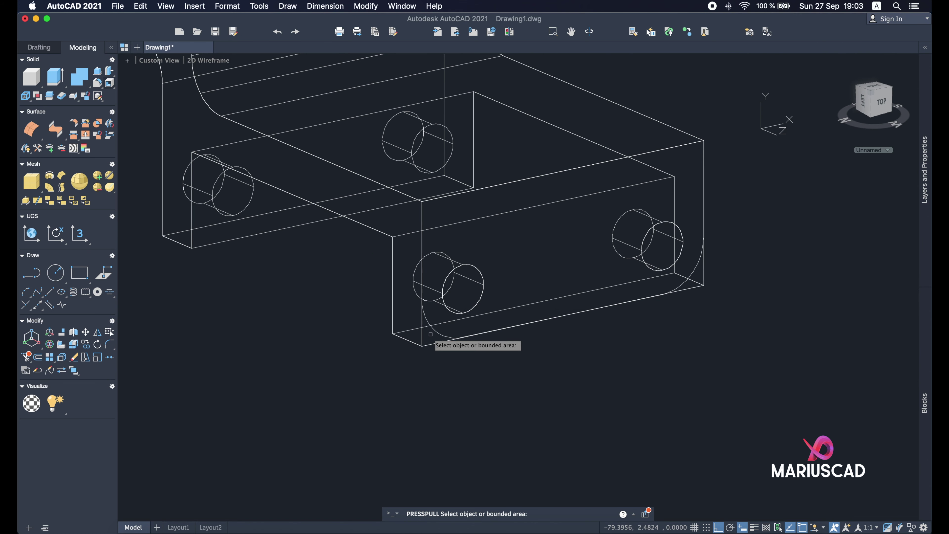
{"action": "left_click", "coordinate": [427, 327]}
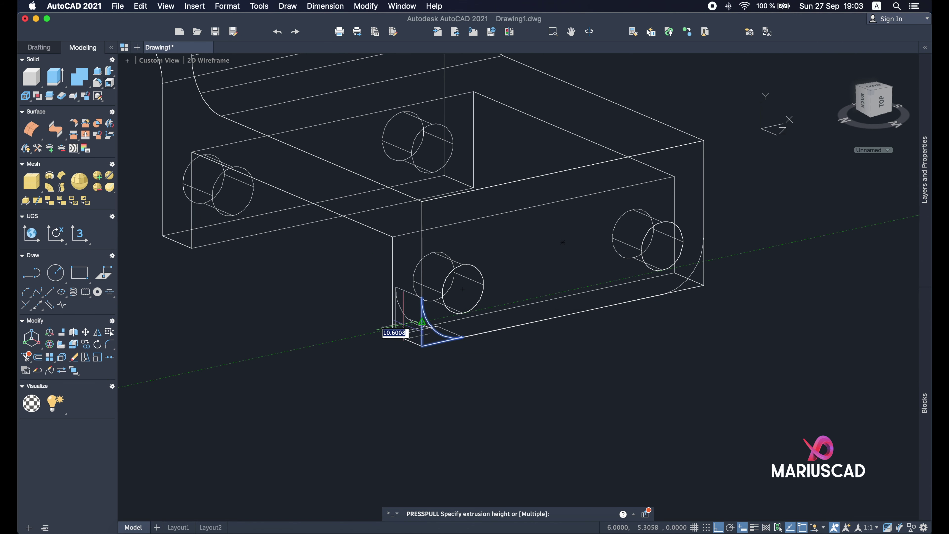
{"action": "middle_click_drag", "start_coordinate": [187, 269], "coordinate": [454, 315]}
{"action": "left_click", "coordinate": [358, 252]}
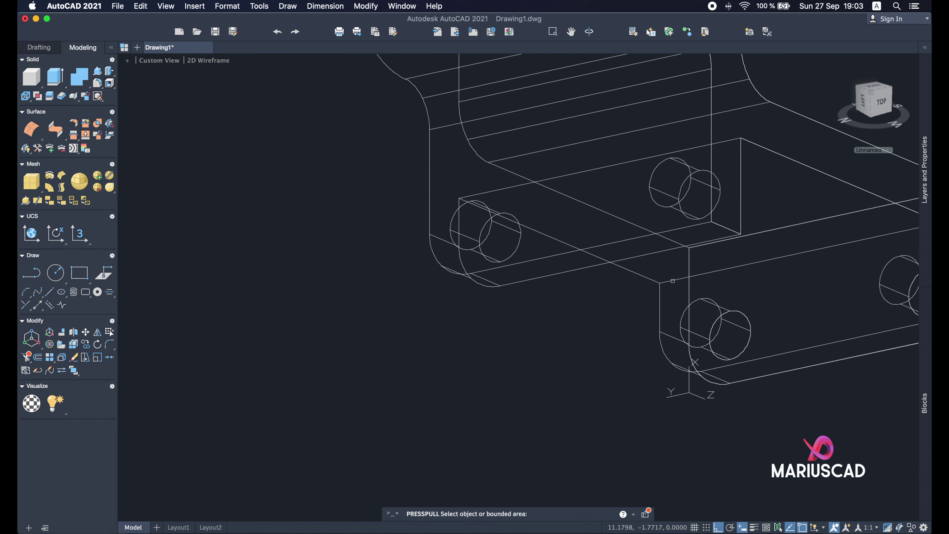
{"action": "middle_click_drag", "start_coordinate": [358, 251], "coordinate": [539, 319], "text": "shift"}
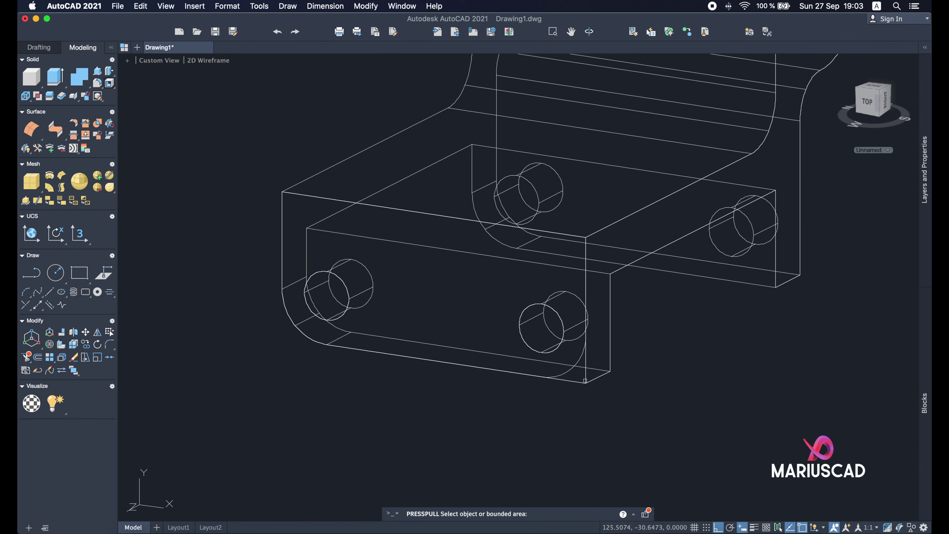
{"action": "left_click", "coordinate": [579, 375]}
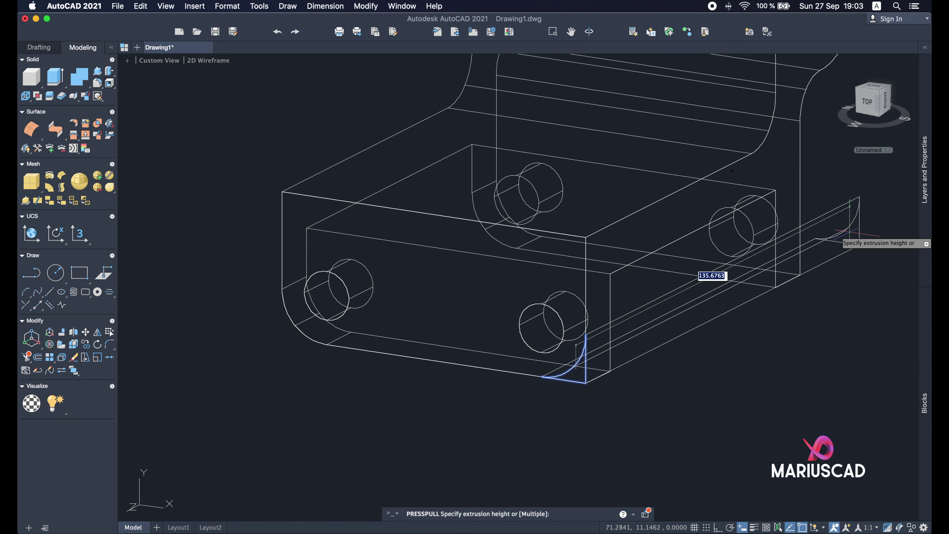
{"action": "left_click", "coordinate": [706, 272]}
{"action": "key", "text": "Return"}
Select the upright bracket solid together with the rounded lower block
{"action": "left_click", "coordinate": [776, 281]}
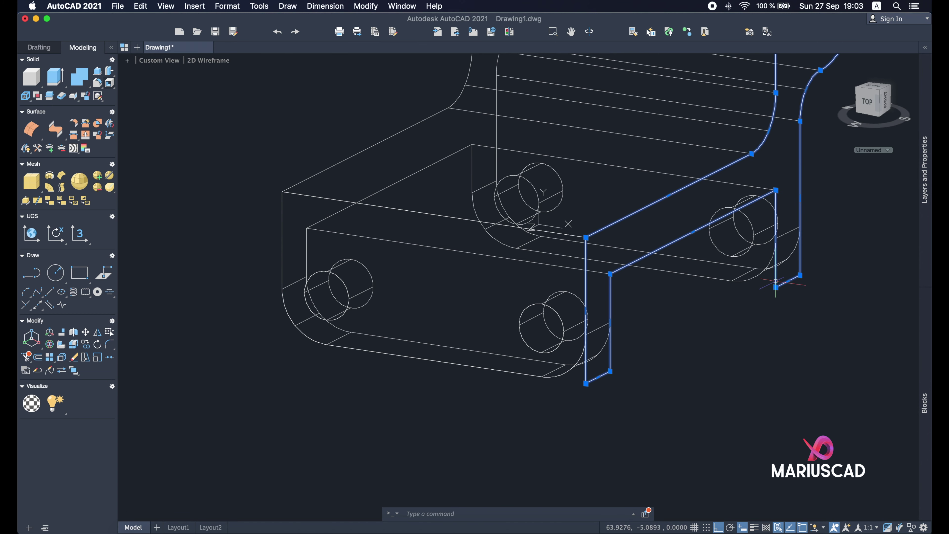
{"action": "left_click", "coordinate": [323, 197]}
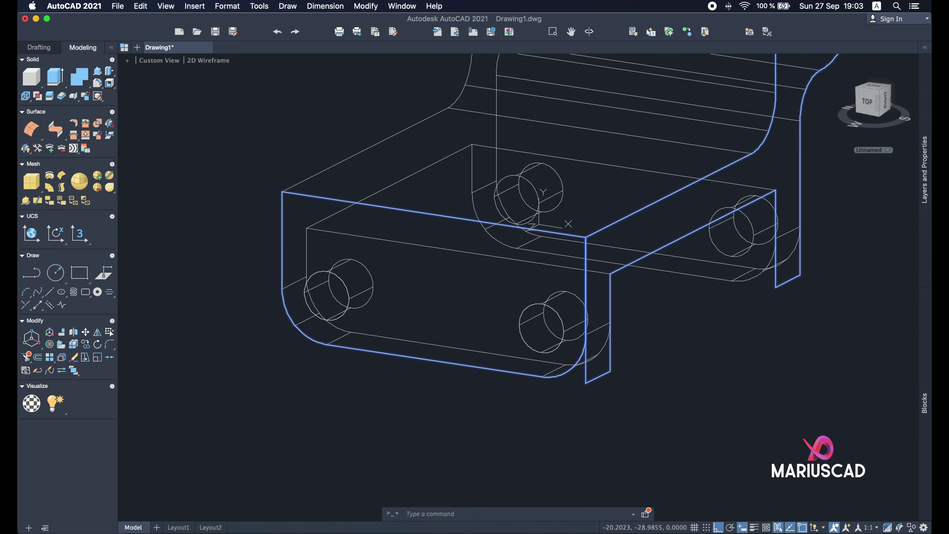
{"action": "middle_click_drag", "start_coordinate": [615, 376], "coordinate": [653, 290], "text": "shift"}
Start a line at the edge midpoint, orbiting around the left support to find its next point
{"action": "middle_click_drag", "start_coordinate": [545, 238], "coordinate": [395, 216], "text": "shift"}
{"action": "type", "text": "l"}
{"action": "key", "text": "Return"}
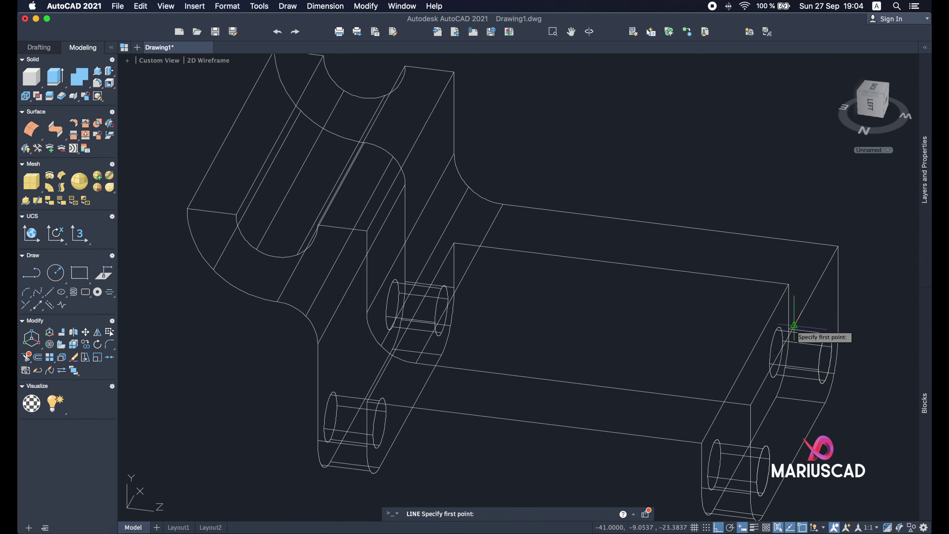
{"action": "left_click", "coordinate": [795, 326]}
{"action": "mouse_move", "coordinate": [448, 204]}
{"action": "middle_mouse_down", "text": "shift"}
{"action": "mouse_move", "coordinate": [543, 245]}
{"action": "mouse_move", "coordinate": [397, 295]}
{"action": "mouse_move", "coordinate": [506, 182]}
{"action": "mouse_move", "coordinate": [433, 261]}
{"action": "mouse_move", "coordinate": [402, 144]}
{"action": "middle_mouse_up", "text": "shift"}
{"action": "scroll", "coordinate": [402, 227], "scroll_direction": "up", "scroll_amount": 6}
{"action": "middle_click_drag", "start_coordinate": [405, 191], "coordinate": [537, 275], "text": "shift"}
{"action": "scroll", "coordinate": [537, 275], "scroll_direction": "down", "scroll_amount": 2}
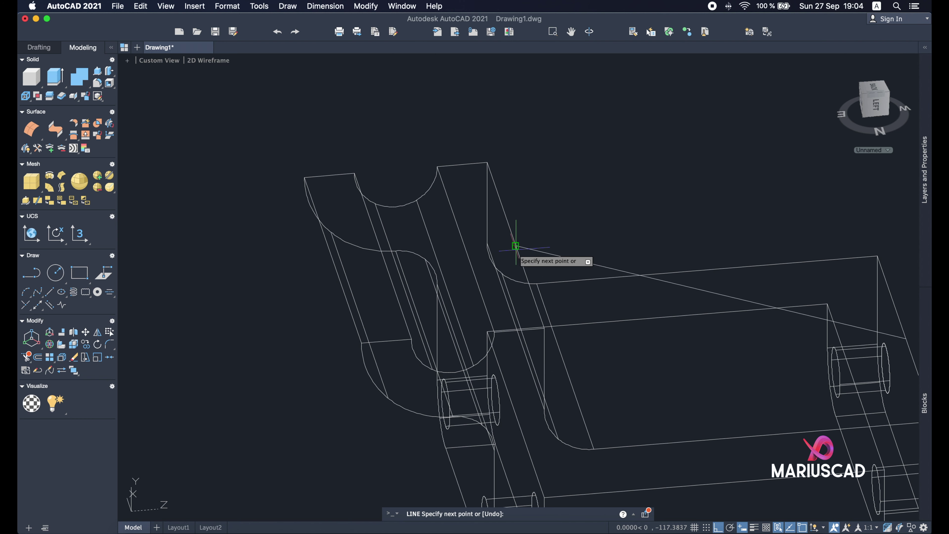
{"action": "middle_click_drag", "start_coordinate": [516, 246], "coordinate": [625, 195], "text": "shift"}
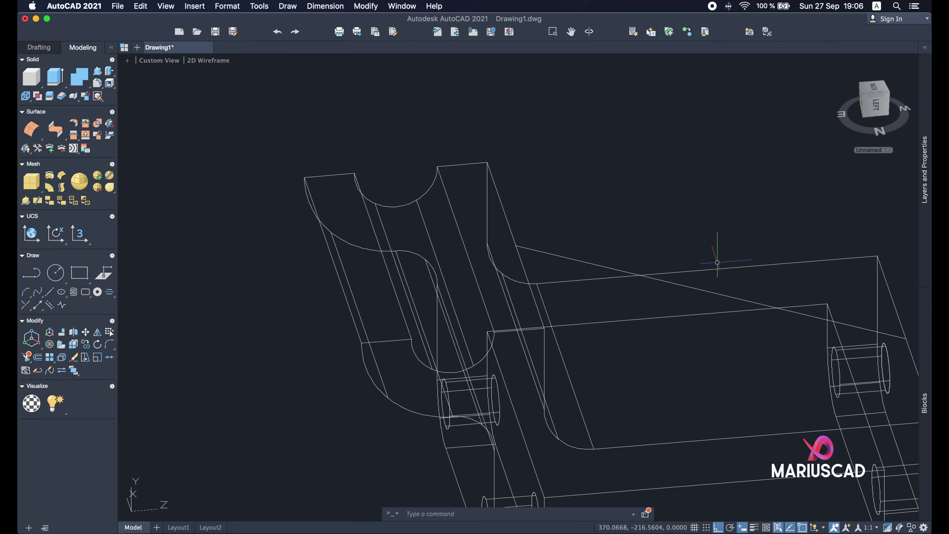
{"action": "middle_click_drag", "start_coordinate": [717, 262], "coordinate": [356, 228], "text": "shift"}
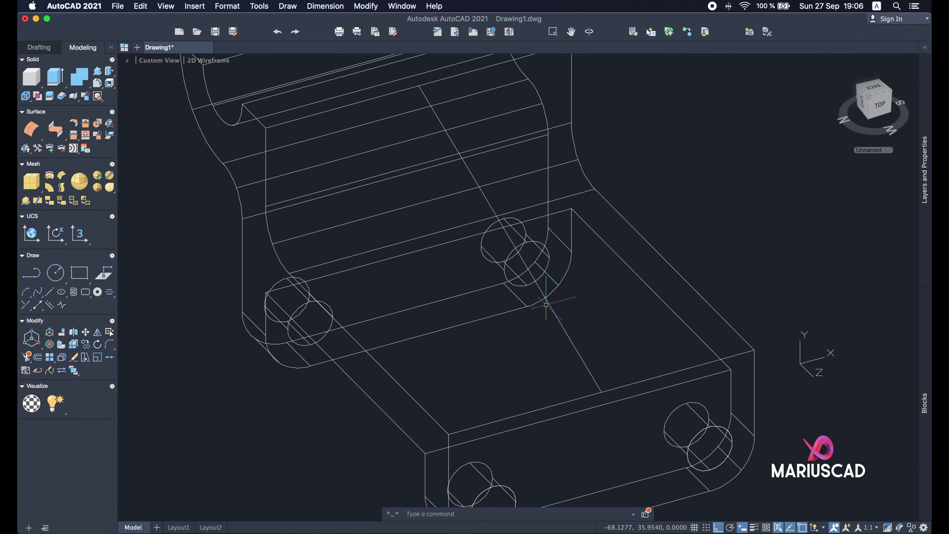
{"action": "middle_click_drag", "start_coordinate": [546, 305], "coordinate": [607, 372], "text": "shift"}
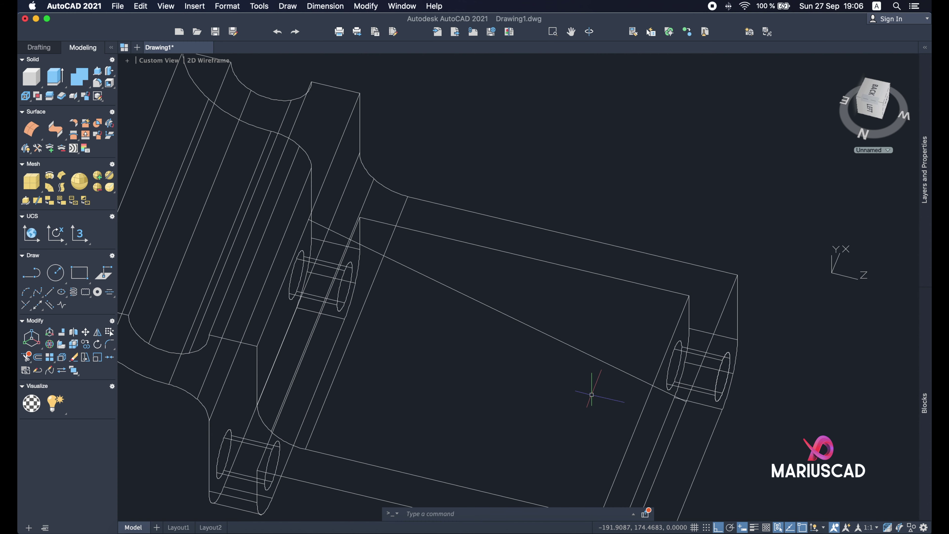
Draw the vertical line from the diagonal's top end straight down to the base plate
{"action": "type", "text": "l"}
{"action": "key", "text": "Return"}
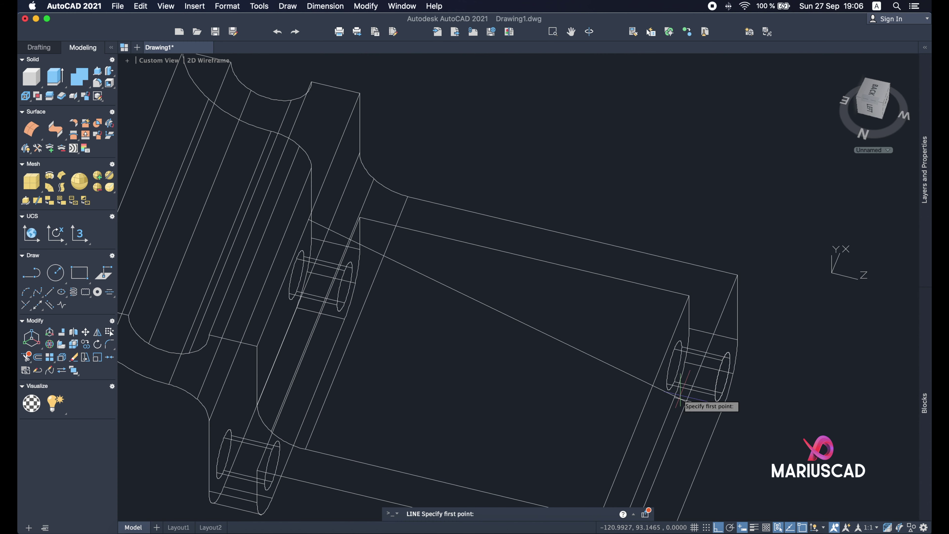
{"action": "left_click", "coordinate": [687, 401]}
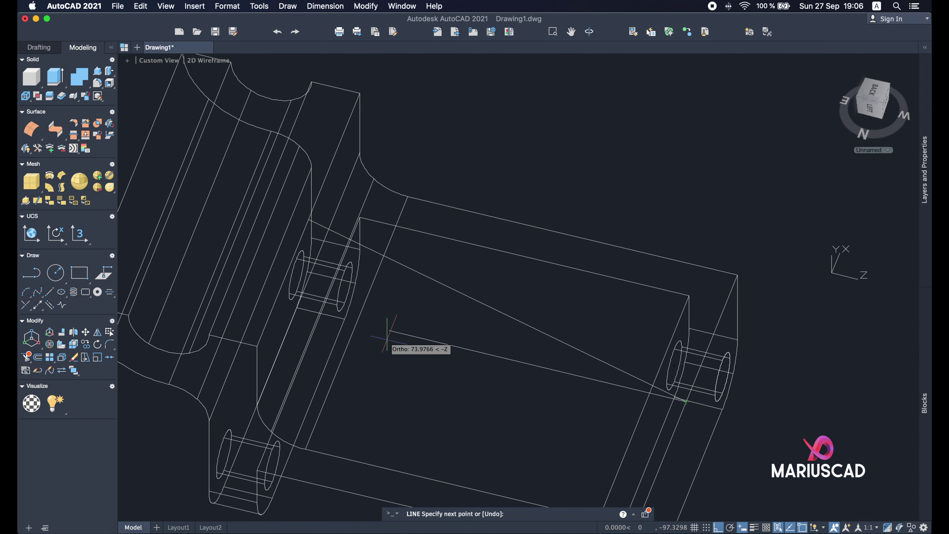
{"action": "mouse_move", "coordinate": [358, 359]}
{"action": "middle_mouse_down", "text": "shift"}
{"action": "mouse_move", "coordinate": [255, 356]}
{"action": "mouse_move", "coordinate": [346, 350]}
{"action": "middle_mouse_up", "text": "shift"}
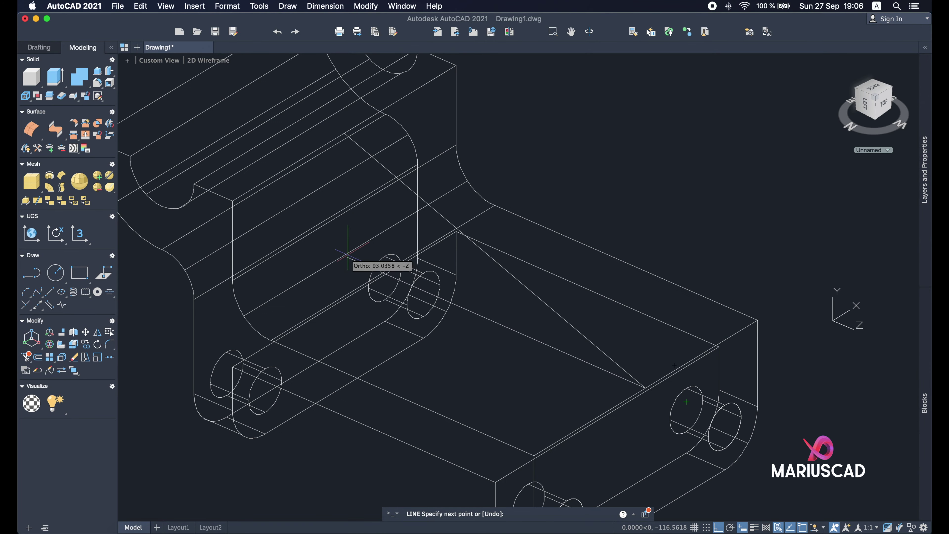
{"action": "middle_click_drag", "start_coordinate": [370, 299], "coordinate": [487, 240], "text": "shift"}
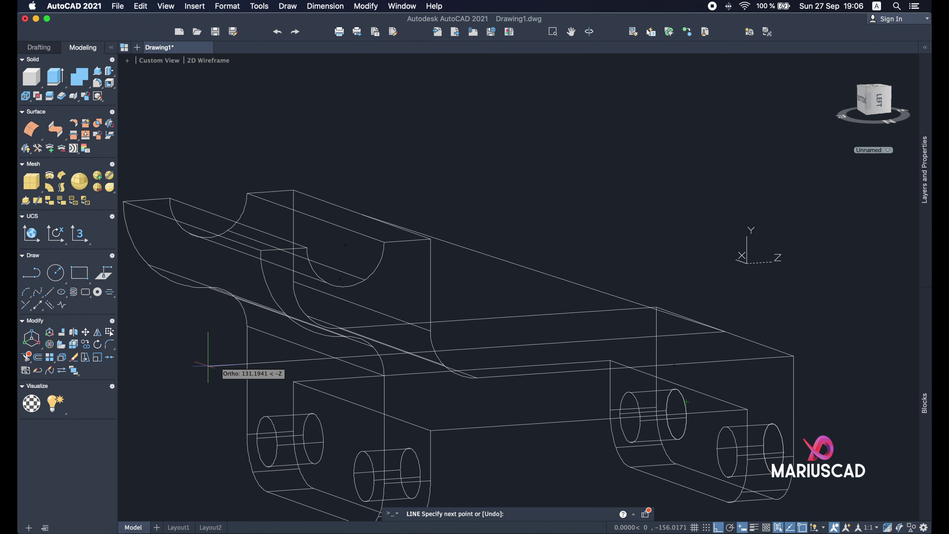
{"action": "middle_click_drag", "start_coordinate": [161, 387], "coordinate": [430, 376], "text": "shift"}
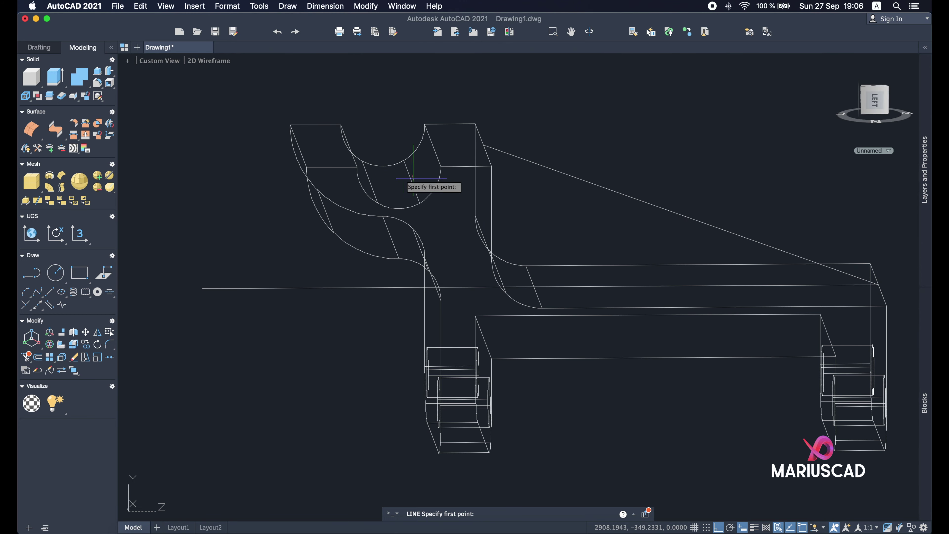
{"action": "middle_click_drag", "start_coordinate": [419, 183], "coordinate": [482, 149], "text": "shift"}
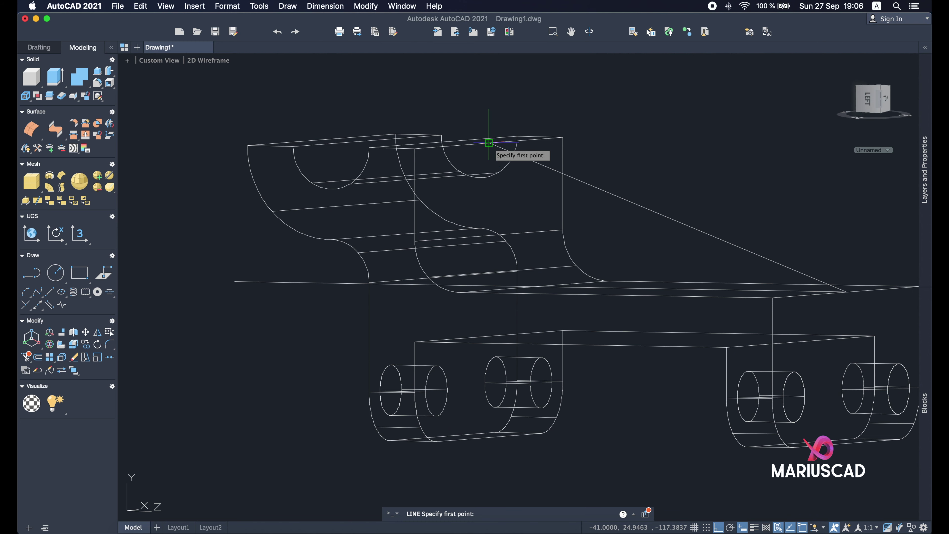
{"action": "left_click", "coordinate": [488, 143]}
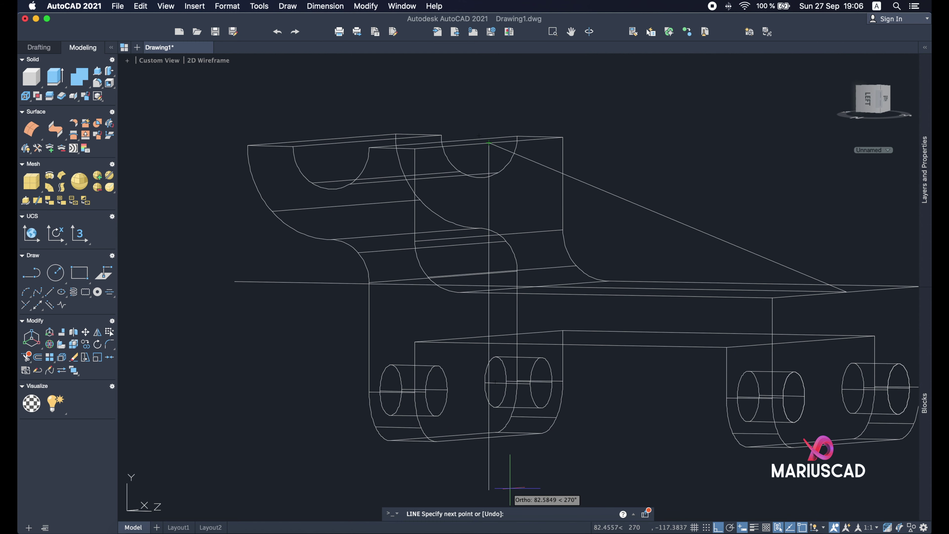
{"action": "left_click", "coordinate": [531, 497]}
{"action": "key", "text": "Escape"}
{"action": "middle_click_drag", "start_coordinate": [504, 491], "coordinate": [482, 429], "text": "shift"}
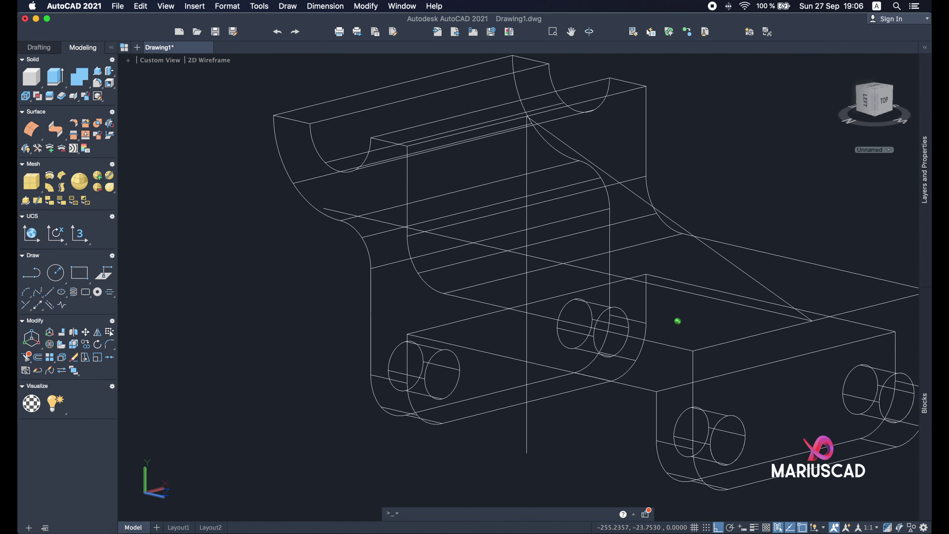
Fillet the diagonal and vertical lines with radius 0 into a sharp corner
{"action": "type", "text": "fille"}
{"action": "key", "text": "Escape"}
{"action": "type", "text": "f"}
{"action": "key", "text": "Return"}
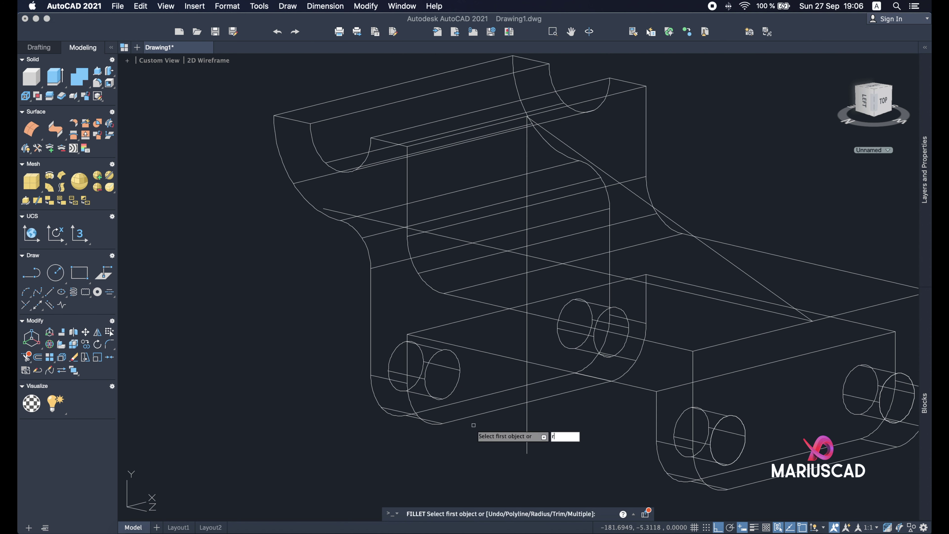
{"action": "type", "text": "r"}
{"action": "key", "text": "Return"}
{"action": "key", "text": "Return"}
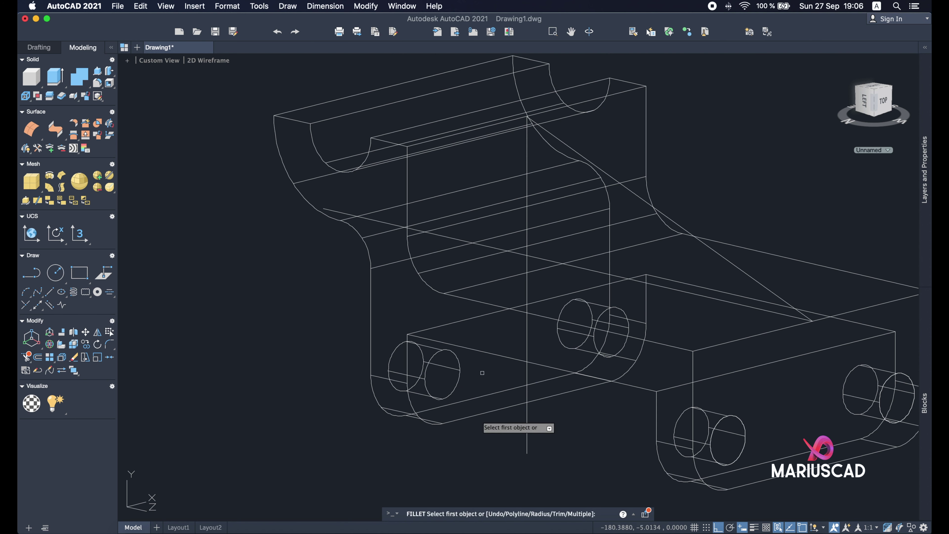
{"action": "left_click", "coordinate": [539, 261]}
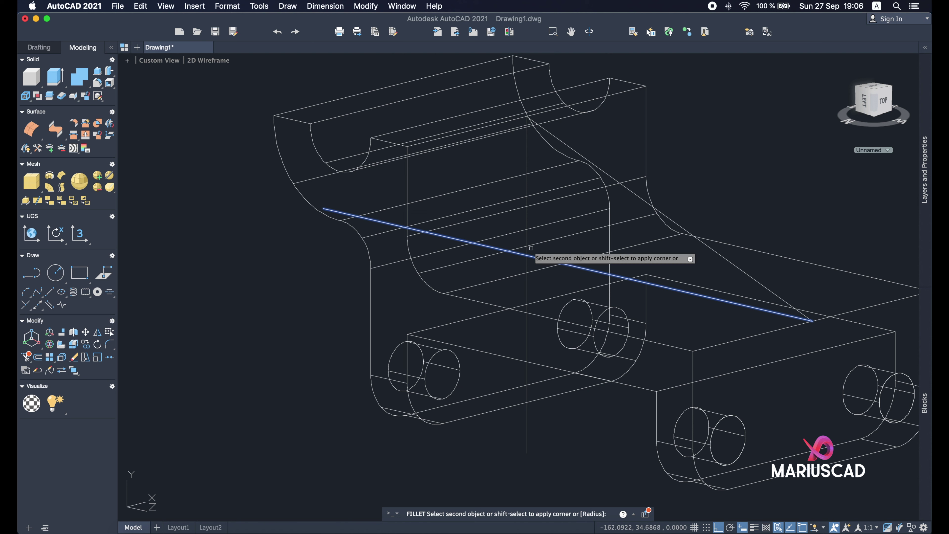
{"action": "left_click", "coordinate": [528, 249]}
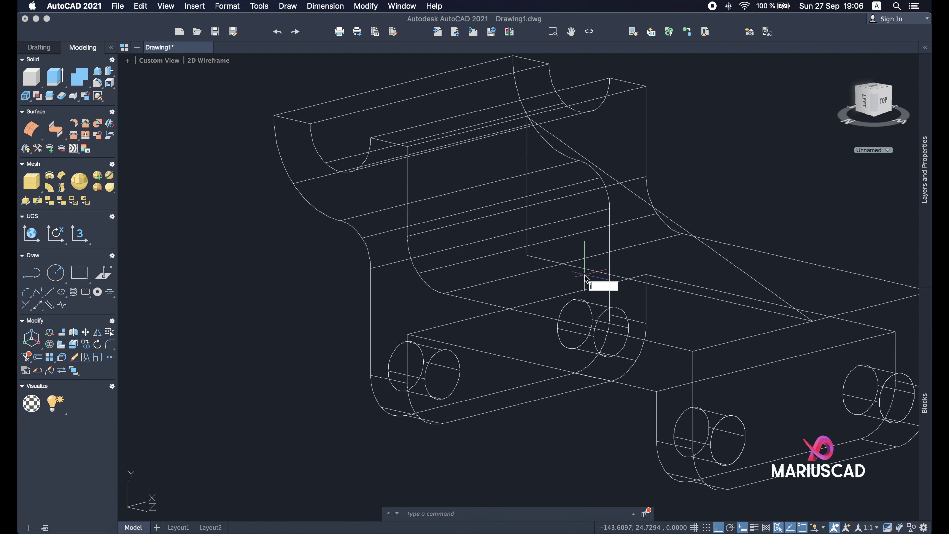
Join the diagonal, vertical and bottom lines into one closed triangle outline
{"action": "key", "text": "Return"}
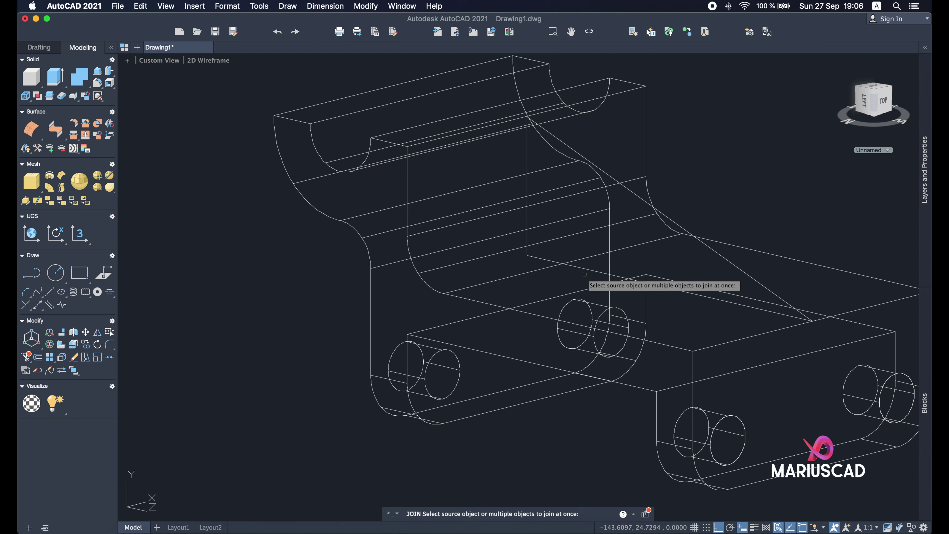
{"action": "left_click", "coordinate": [562, 141]}
{"action": "left_click", "coordinate": [528, 145]}
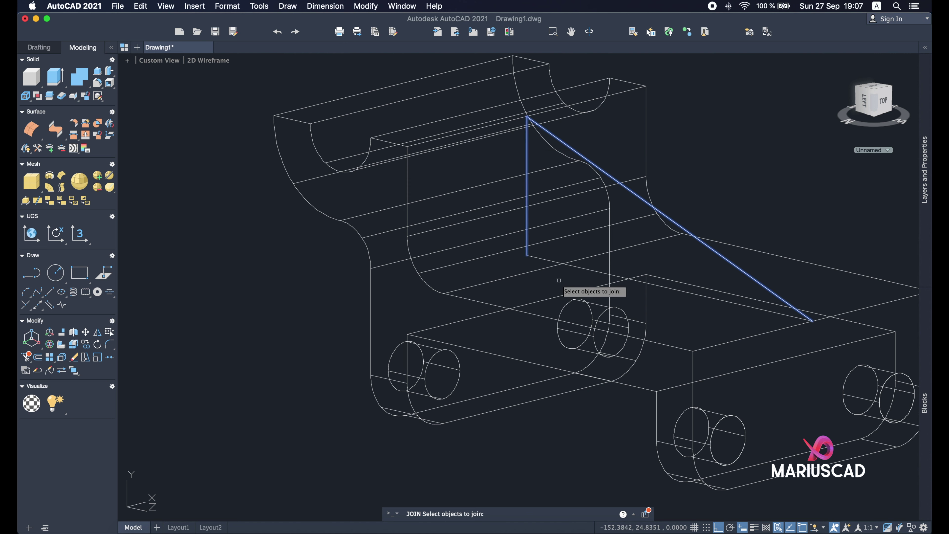
{"action": "left_click", "coordinate": [580, 269]}
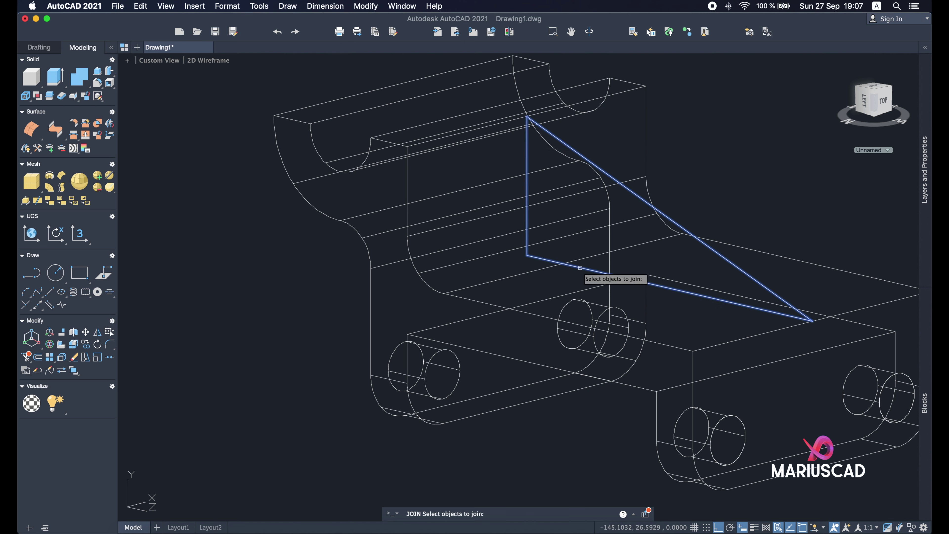
{"action": "key", "text": "Return"}
{"action": "left_click", "coordinate": [580, 268]}
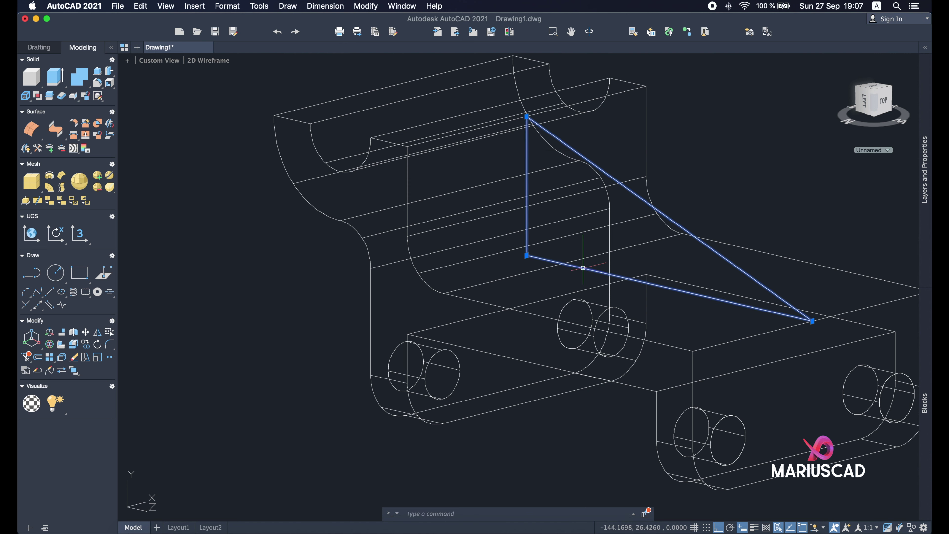
{"action": "key", "text": "Escape"}
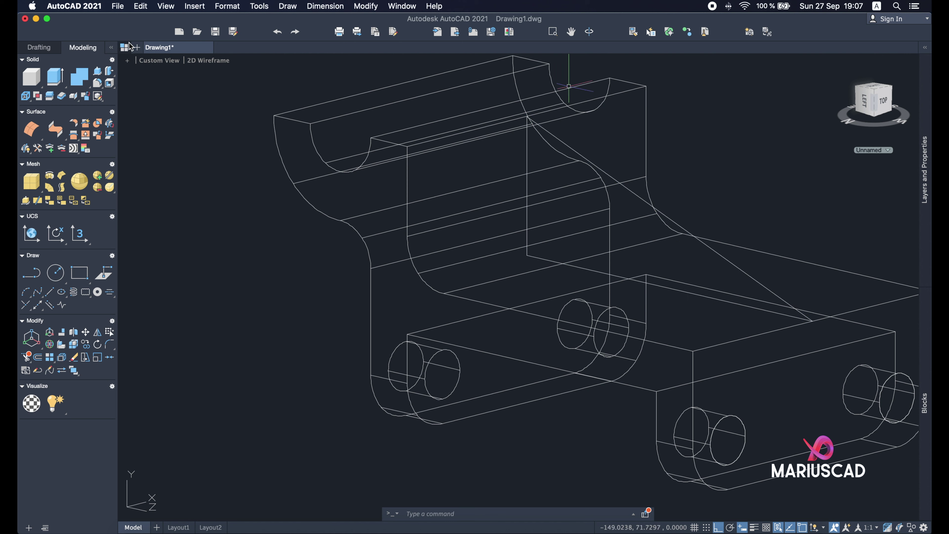
Press-pull the triangle outline 12 units into a wedge-shaped rib and select the new solid
{"action": "left_click", "coordinate": [99, 72]}
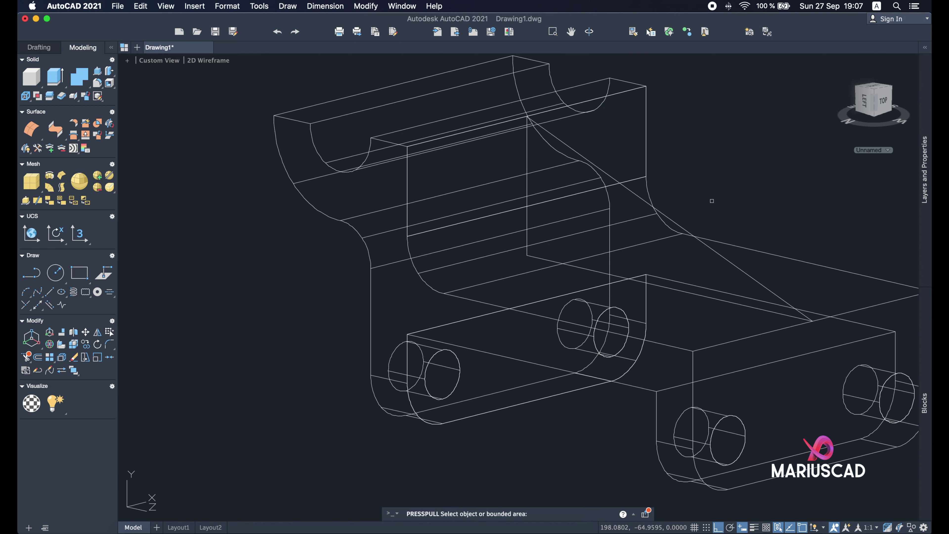
{"action": "left_click", "coordinate": [665, 216]}
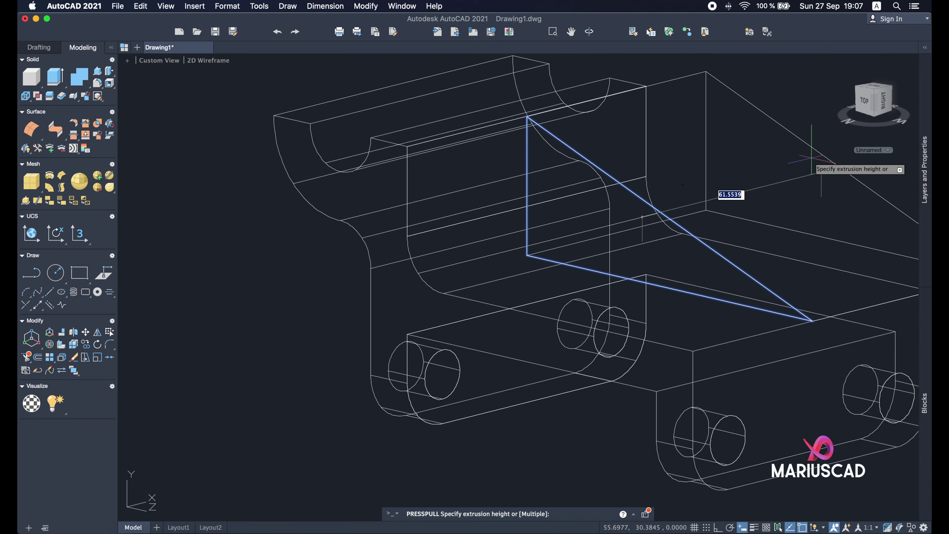
{"action": "mouse_move", "coordinate": [812, 160]}
{"action": "middle_mouse_down"}
{"action": "mouse_move", "coordinate": [703, 243]}
{"action": "mouse_move", "coordinate": [675, 278]}
{"action": "middle_mouse_up"}
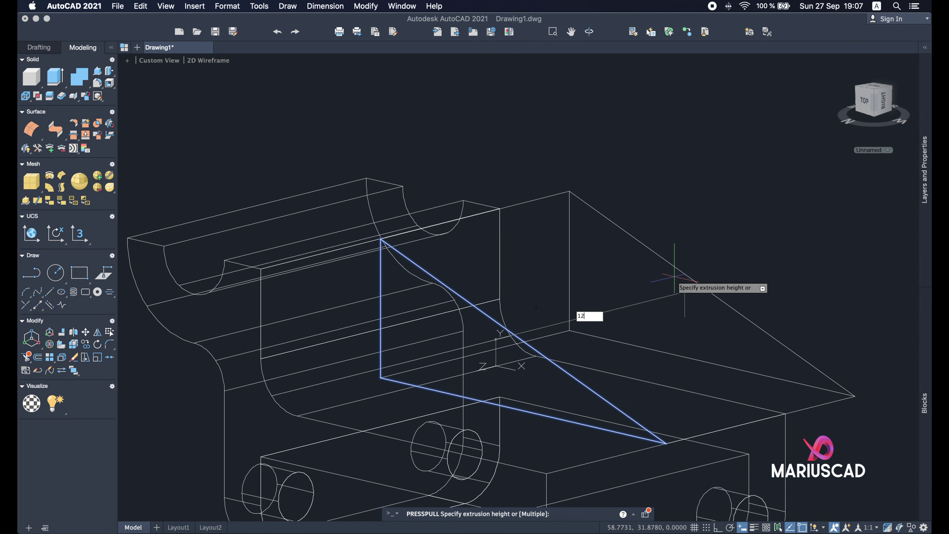
{"action": "type", "text": "12"}
{"action": "key", "text": "Return"}
{"action": "key", "text": "Return"}
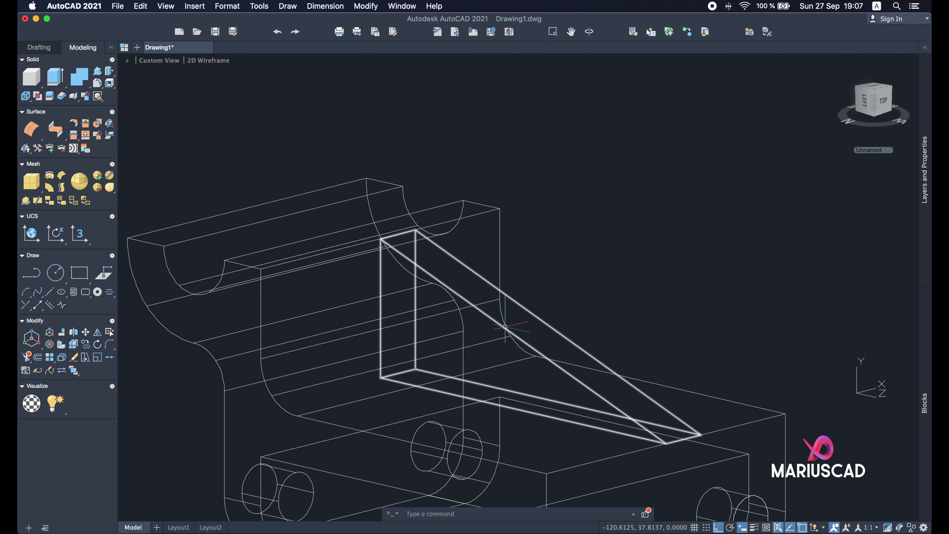
{"action": "left_click", "coordinate": [505, 327]}
{"action": "middle_click_drag", "start_coordinate": [582, 235], "coordinate": [526, 311], "text": "shift"}
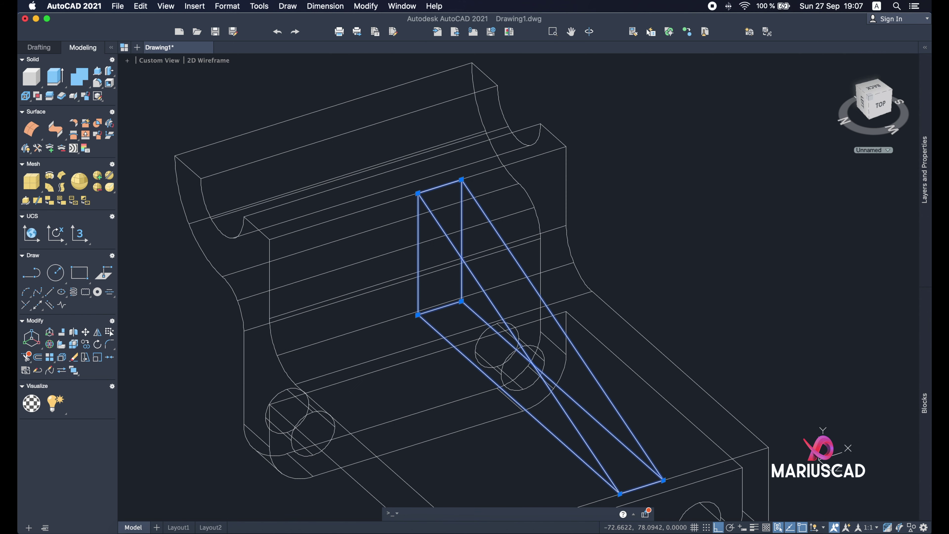
Move the wedge rib 6 units sideways from its top-edge midpoint to centre it on the bracket
{"action": "right_click", "coordinate": [505, 226]}
{"action": "left_click", "coordinate": [531, 282]}
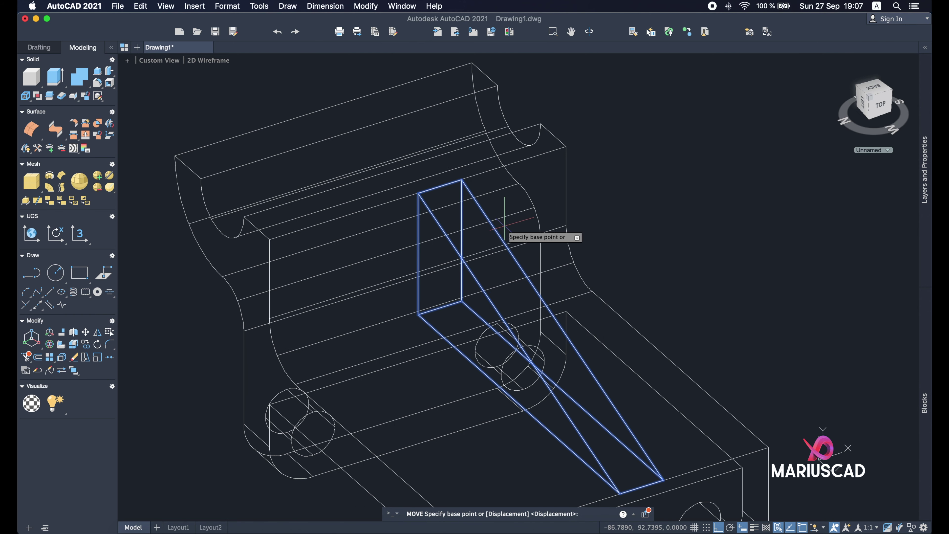
{"action": "left_click", "coordinate": [440, 187]}
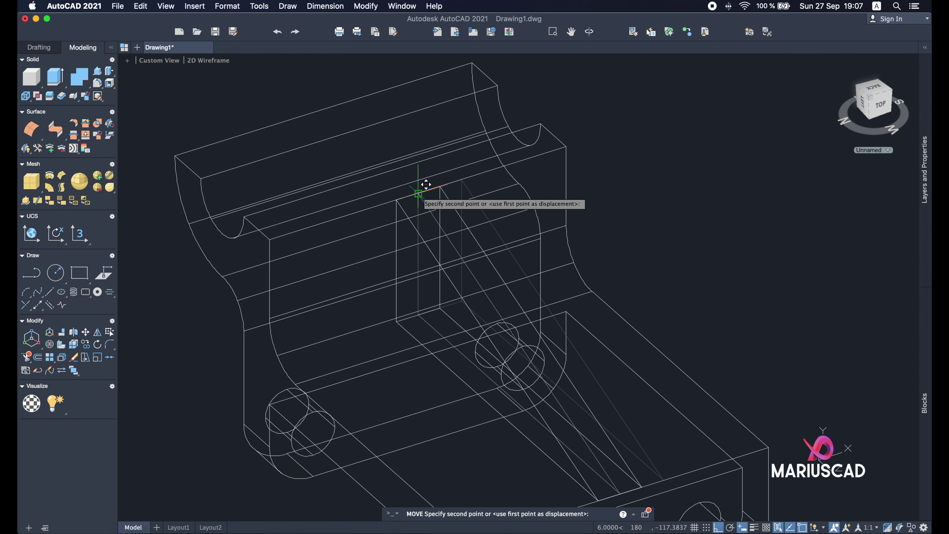
{"action": "left_click", "coordinate": [418, 194]}
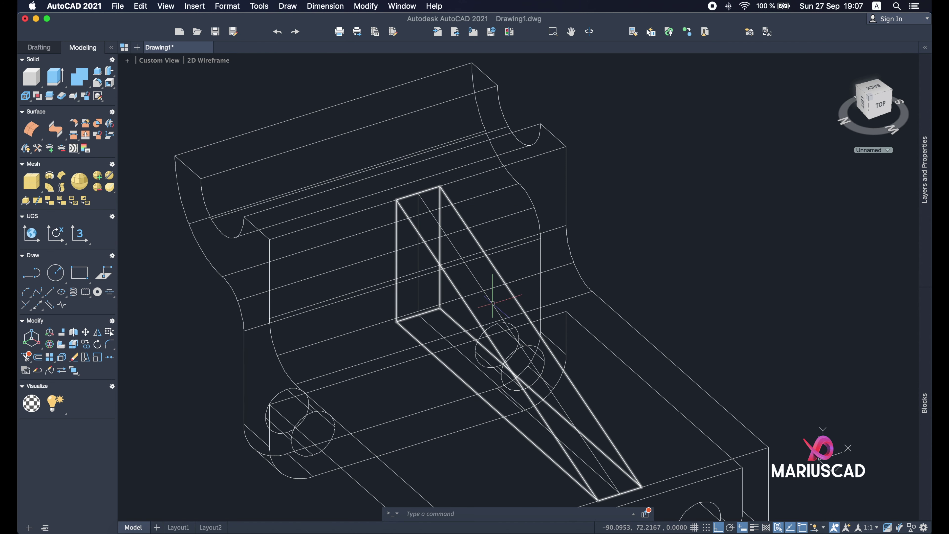
Delete the leftover triangle outline
{"action": "left_click", "coordinate": [493, 303]}
{"action": "key", "text": "Delete"}
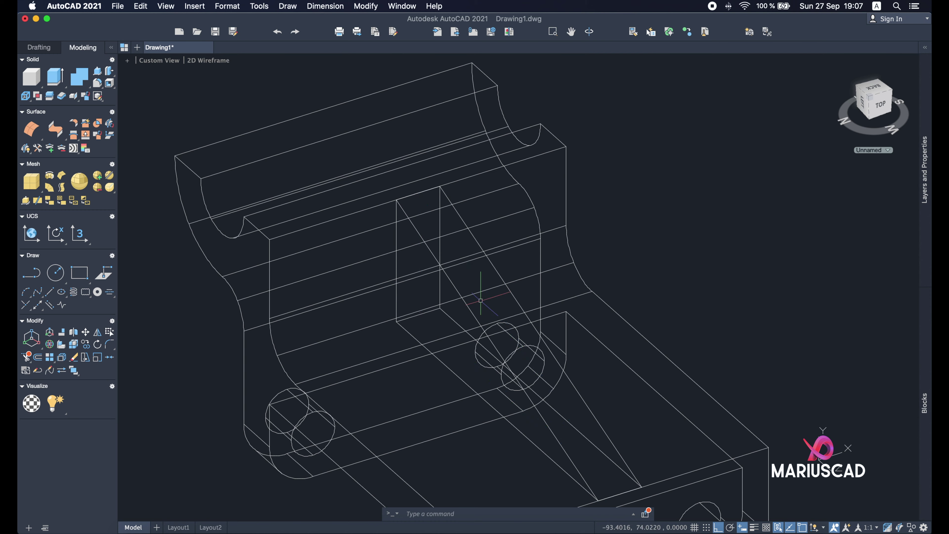
{"action": "middle_click_drag", "start_coordinate": [635, 329], "coordinate": [512, 340], "text": "shift"}
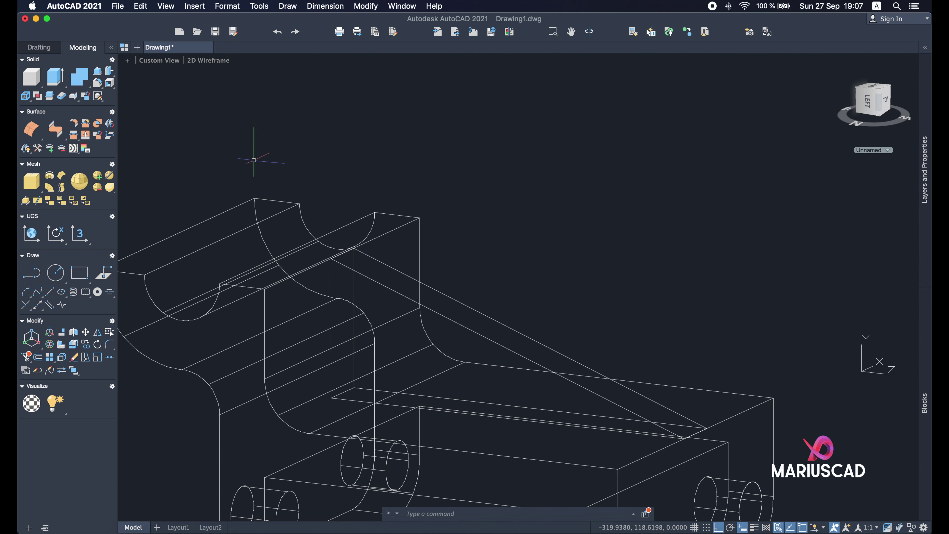
Switch the visual style to Shaded with edges and inspect the bracket from above and below
{"action": "left_click", "coordinate": [224, 65]}
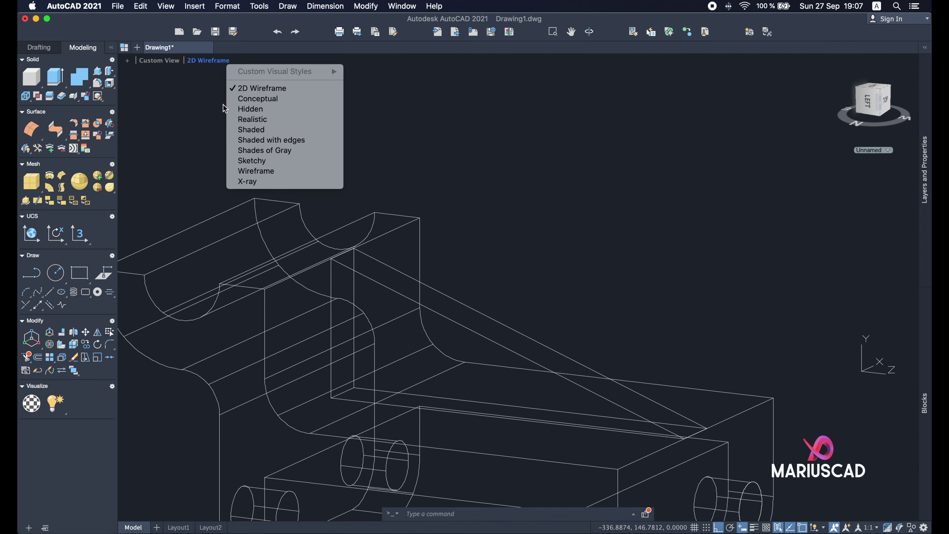
{"action": "left_click", "coordinate": [243, 140]}
{"action": "scroll", "coordinate": [478, 338], "scroll_direction": "down", "scroll_amount": 5}
{"action": "mouse_move", "coordinate": [720, 403]}
{"action": "middle_mouse_down", "text": "shift"}
{"action": "mouse_move", "coordinate": [649, 450]}
{"action": "mouse_move", "coordinate": [485, 441]}
{"action": "middle_mouse_up", "text": "shift"}
{"action": "scroll", "coordinate": [636, 434], "scroll_direction": "up", "scroll_amount": 4}
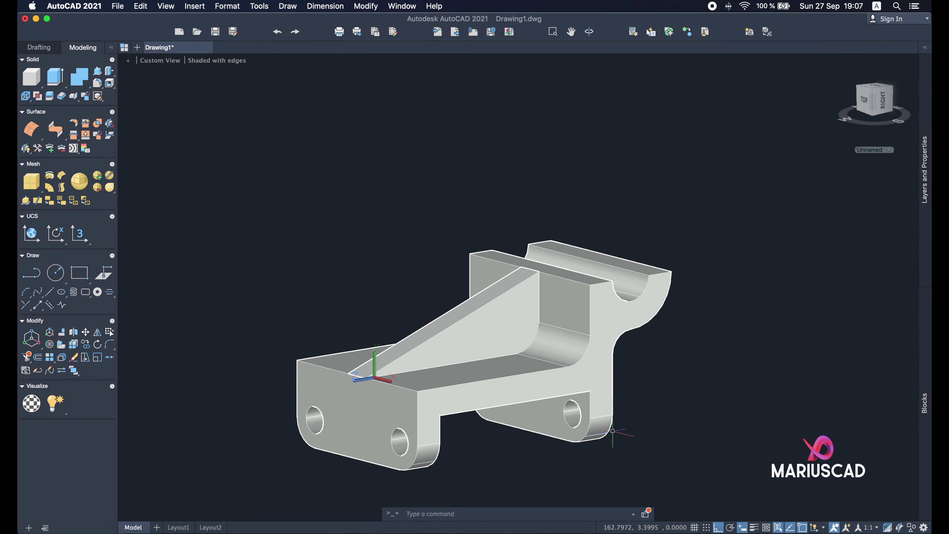
{"action": "mouse_move", "coordinate": [699, 422]}
{"action": "middle_mouse_down", "text": "shift"}
{"action": "mouse_move", "coordinate": [594, 426]}
{"action": "mouse_move", "coordinate": [522, 390]}
{"action": "middle_mouse_up", "text": "shift"}
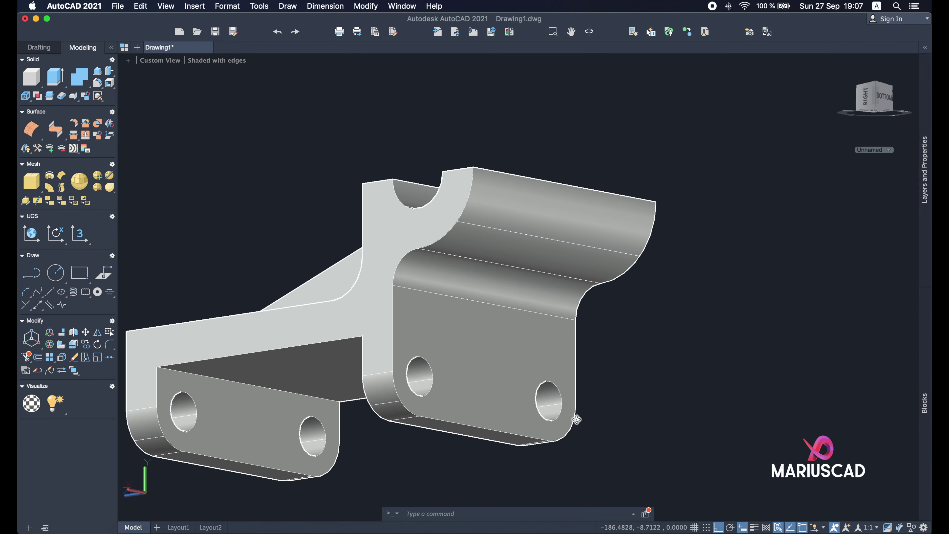
{"action": "mouse_move", "coordinate": [577, 420]}
{"action": "middle_mouse_down", "text": "shift"}
{"action": "mouse_move", "coordinate": [759, 399]}
{"action": "mouse_move", "coordinate": [678, 333]}
{"action": "mouse_move", "coordinate": [691, 382]}
{"action": "mouse_move", "coordinate": [644, 405]}
{"action": "mouse_move", "coordinate": [683, 356]}
{"action": "mouse_move", "coordinate": [798, 373]}
{"action": "middle_mouse_up", "text": "shift"}
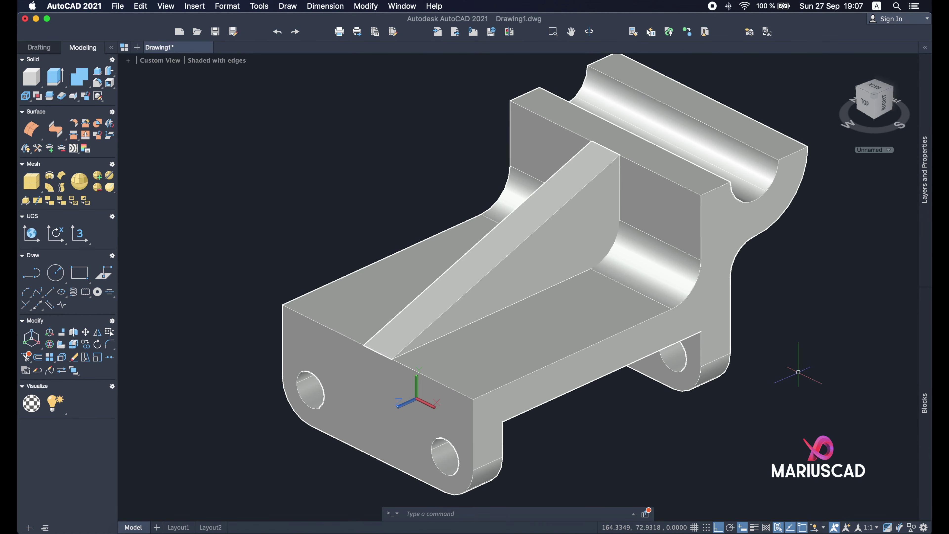